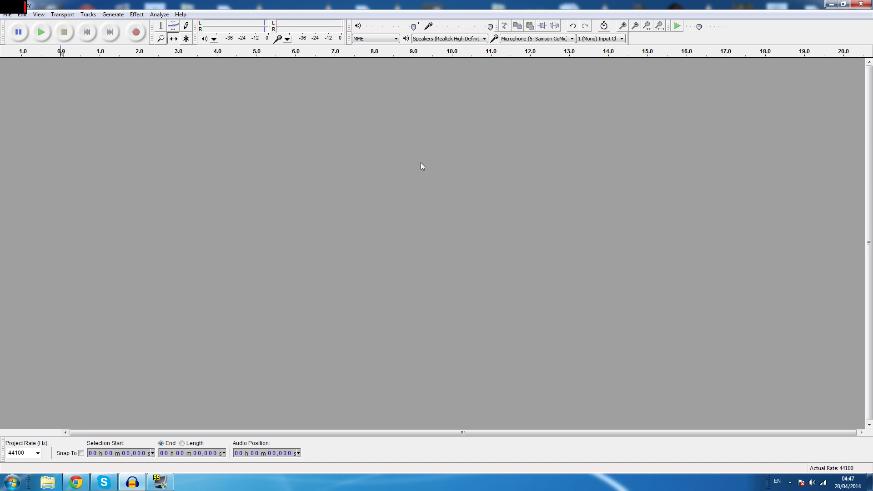
Set the recording input to the Samson GoMic microphone with 1 (Mono) input channel
{"action": "left_click", "coordinate": [546, 40]}
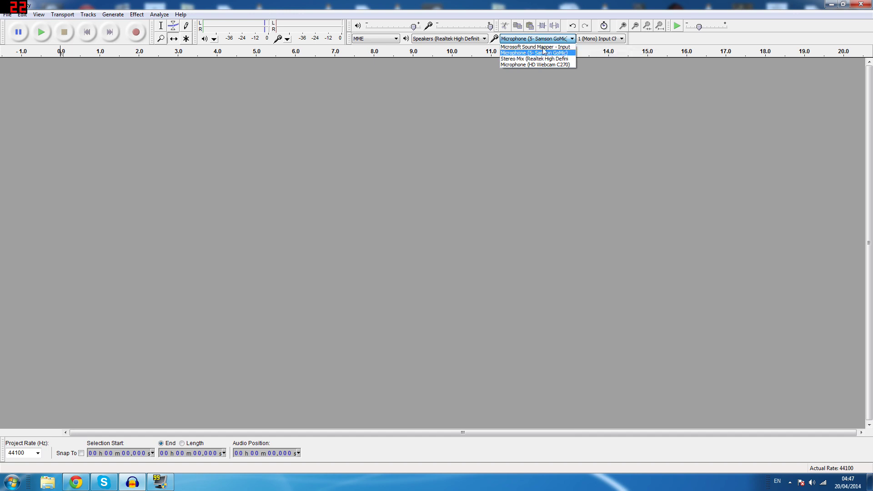
{"action": "left_click", "coordinate": [544, 53]}
{"action": "left_click", "coordinate": [586, 40]}
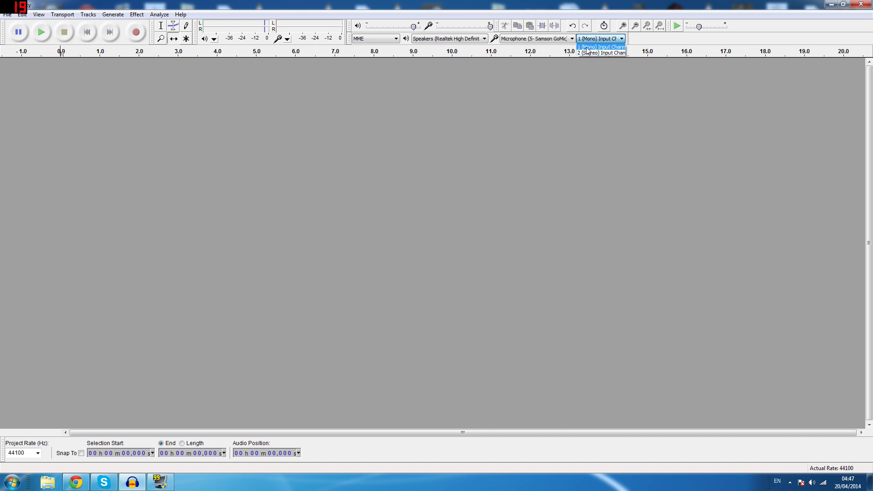
{"action": "left_click", "coordinate": [589, 47]}
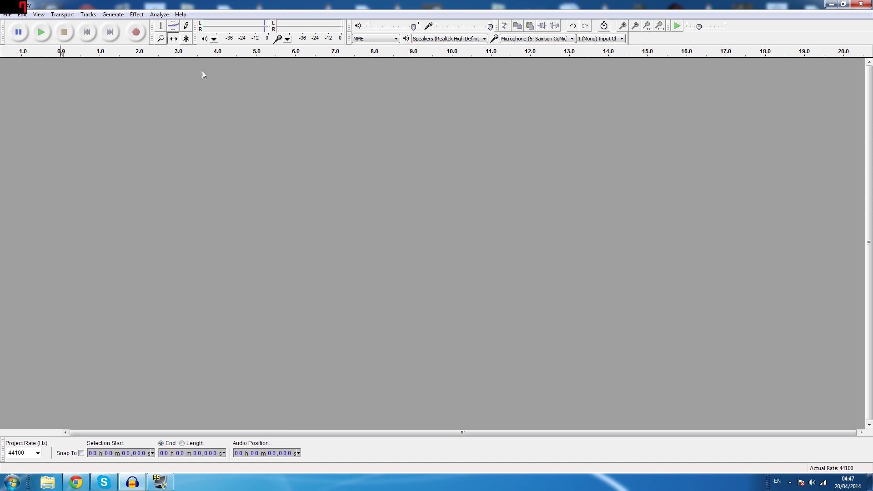
Record a test clip of about 18 seconds with a little speech followed by a long stretch of silence
{"action": "left_click", "coordinate": [136, 32]}
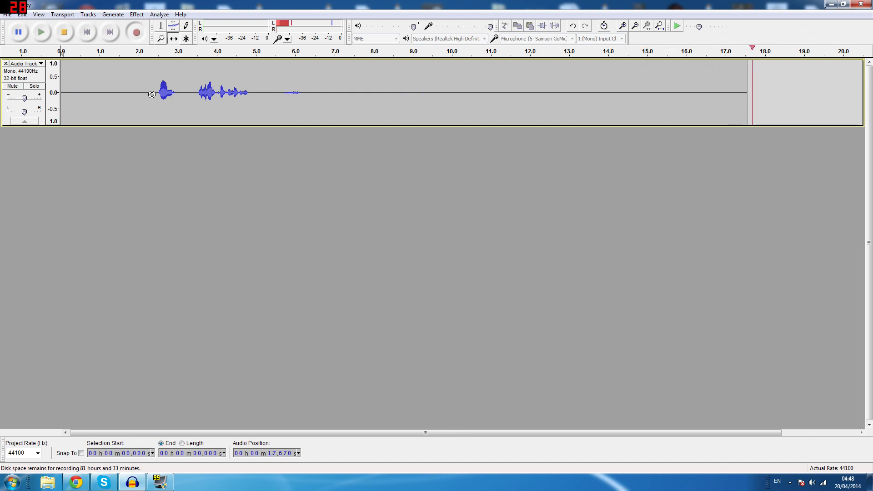
{"action": "key", "text": "space"}
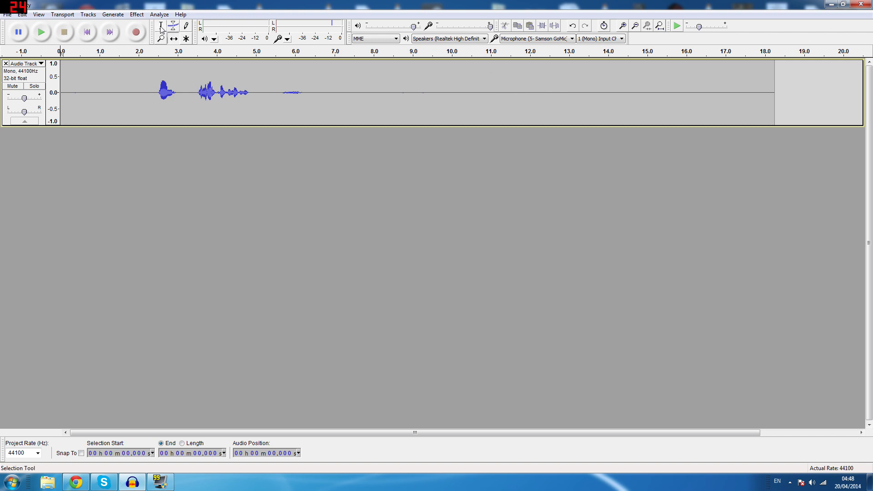
Listen to the quiet stretches at about 12.7–14.0 s and 14.1–15.2 s, and the faint sound at about 5.6–6.7 s
{"action": "left_click_drag", "start_coordinate": [558, 100], "coordinate": [607, 103]}
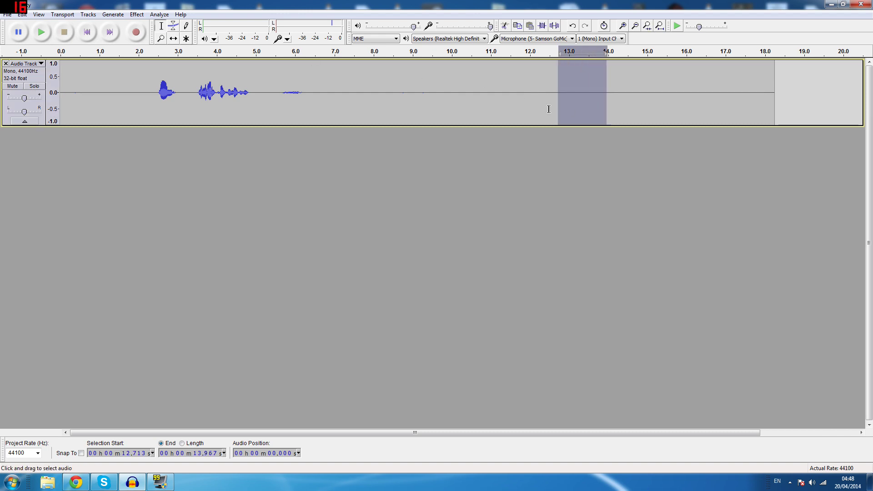
{"action": "key", "text": "space"}
{"action": "left_click_drag", "start_coordinate": [610, 91], "coordinate": [656, 96]}
{"action": "key", "text": "space"}
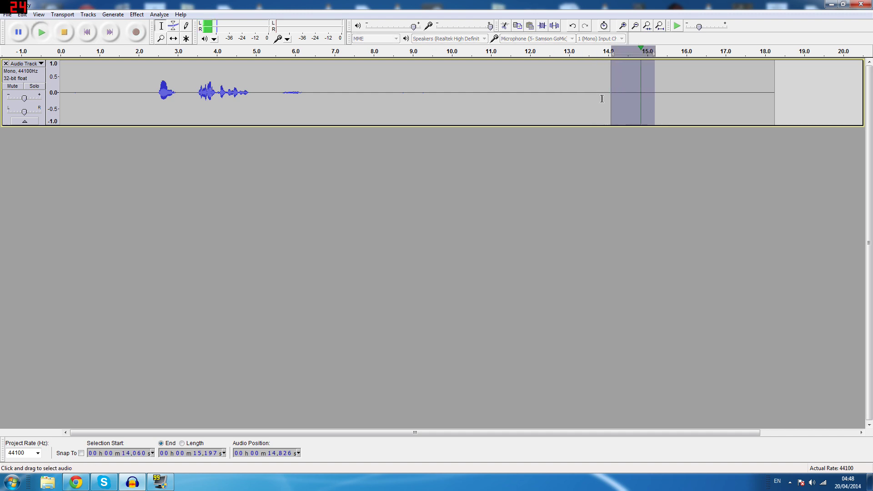
{"action": "left_click_drag", "start_coordinate": [279, 89], "coordinate": [322, 98]}
{"action": "key", "text": "space"}
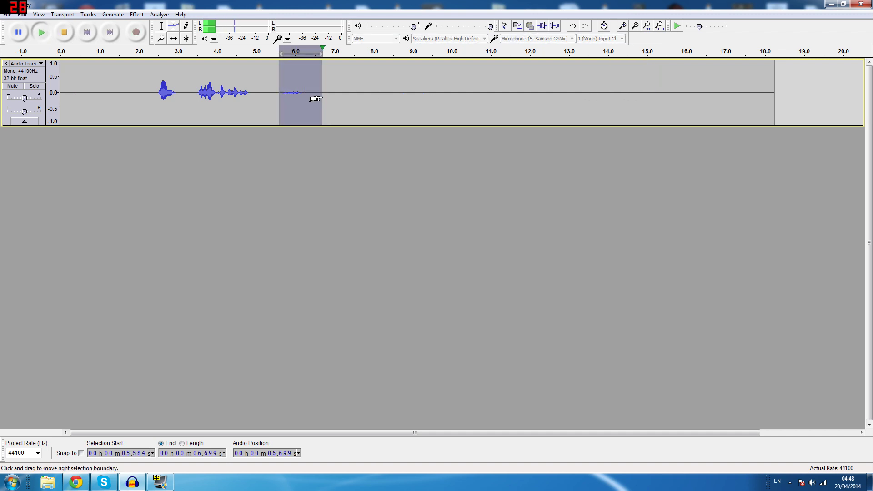
{"action": "key", "text": "space"}
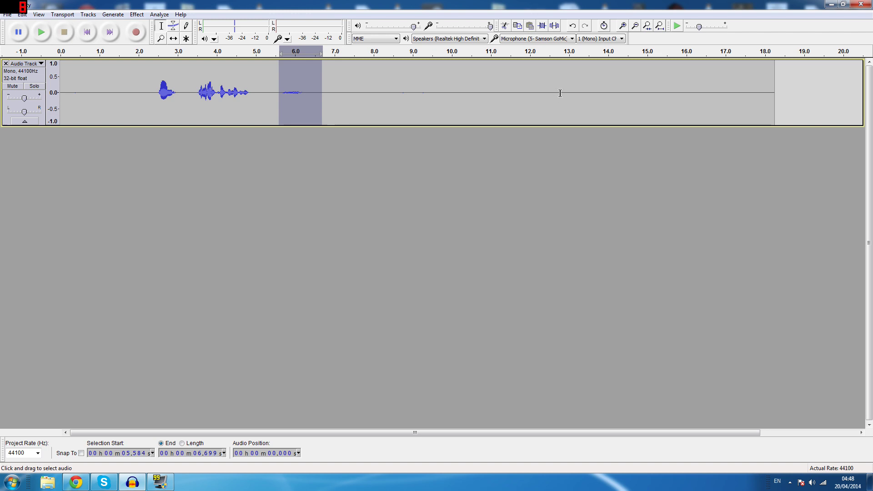
Capture a Noise Removal noise profile from the silent stretch between about 12.9 and 14.1 s
{"action": "left_click_drag", "start_coordinate": [565, 92], "coordinate": [609, 98]}
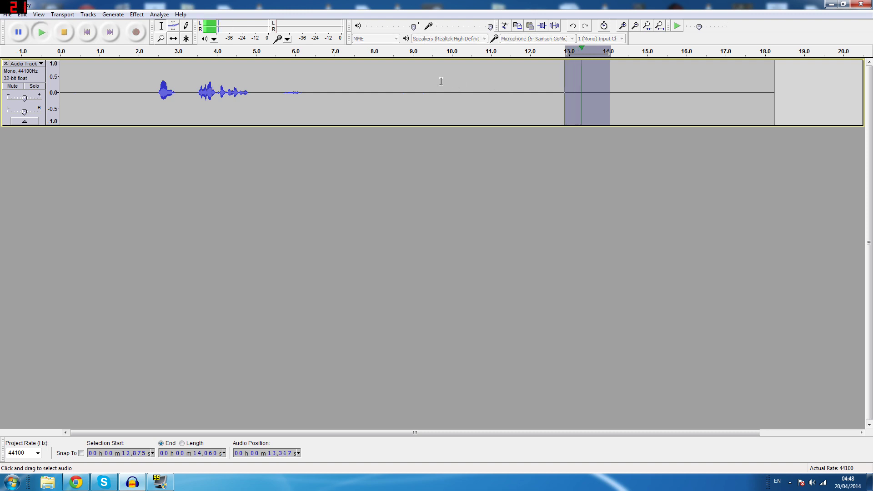
{"action": "left_click", "coordinate": [137, 15]}
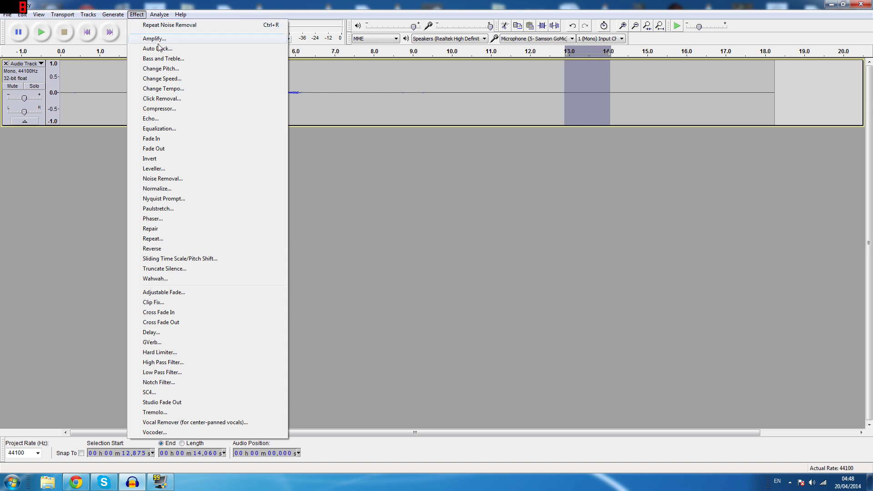
{"action": "left_click", "coordinate": [164, 179]}
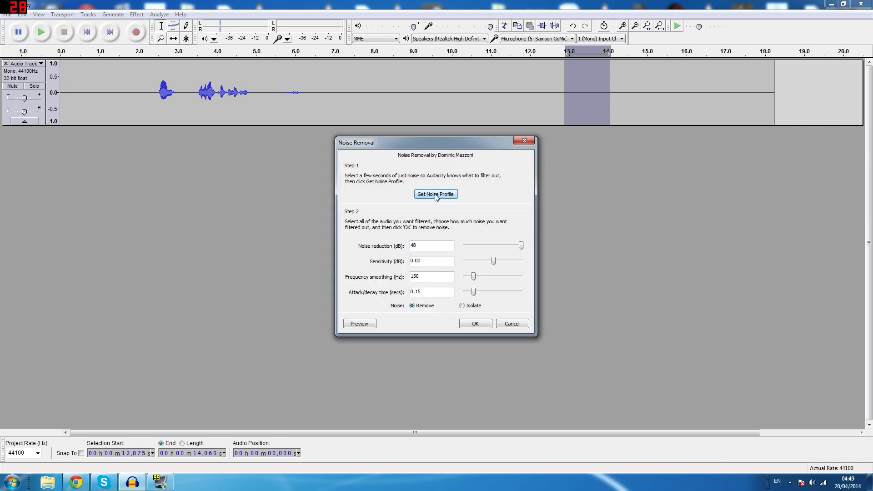
{"action": "left_click", "coordinate": [436, 194]}
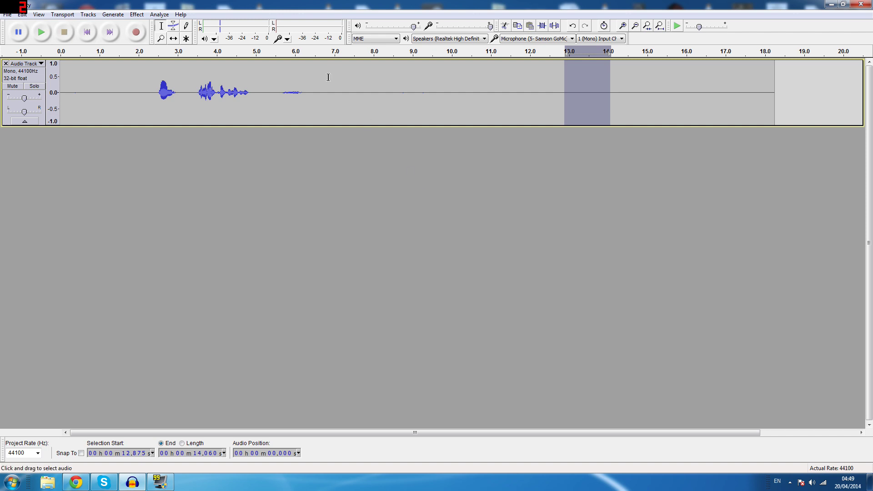
Apply Noise Removal to the whole track with 48 dB noise reduction, 0.00 sensitivity, 150 Hz smoothing and 0.15 s attack/decay
{"action": "key", "text": "ctrl+a"}
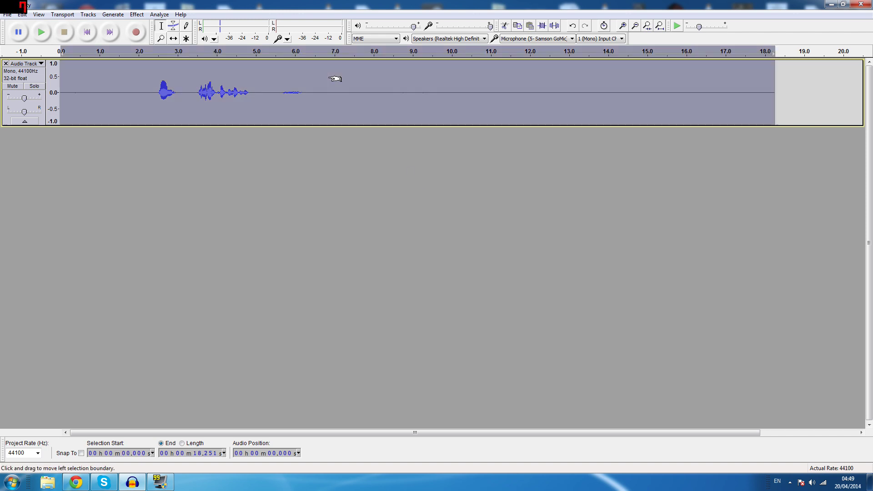
{"action": "left_click", "coordinate": [136, 14]}
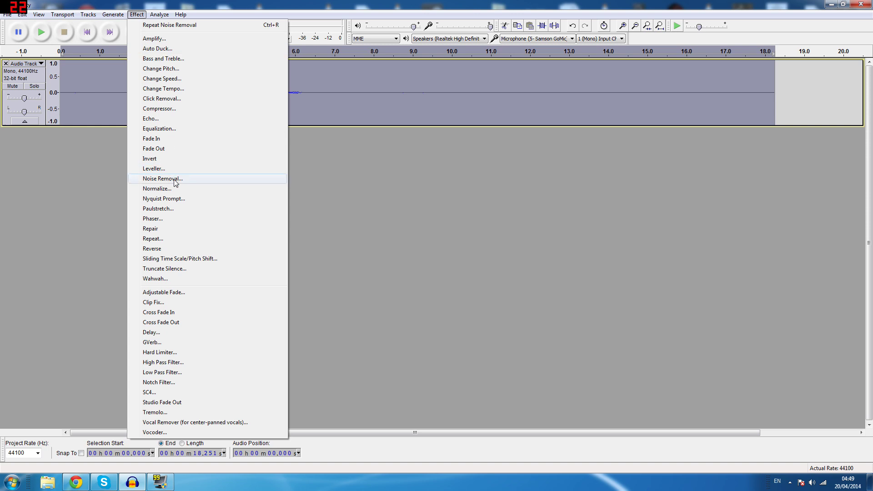
{"action": "left_click", "coordinate": [175, 180]}
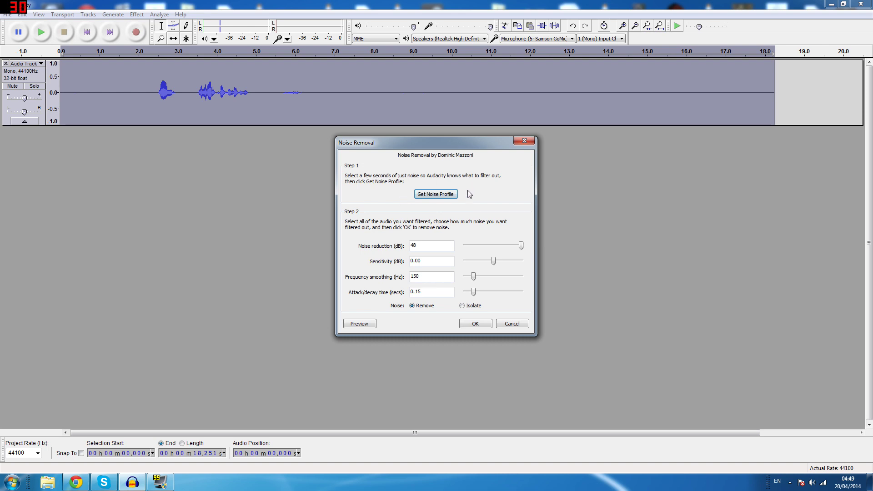
{"action": "left_click", "coordinate": [475, 325]}
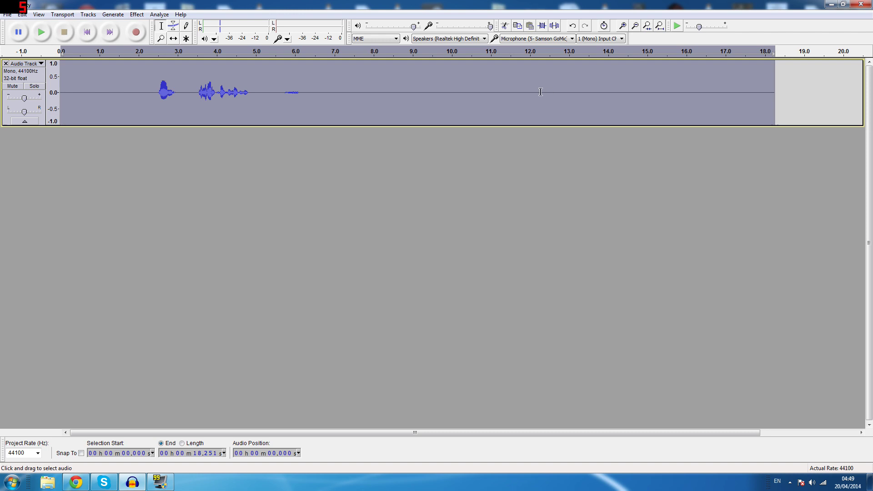
Inspect the faint sound near 6 s and play back the cleaned recording from about 1.2 s
{"action": "left_click", "coordinate": [273, 98]}
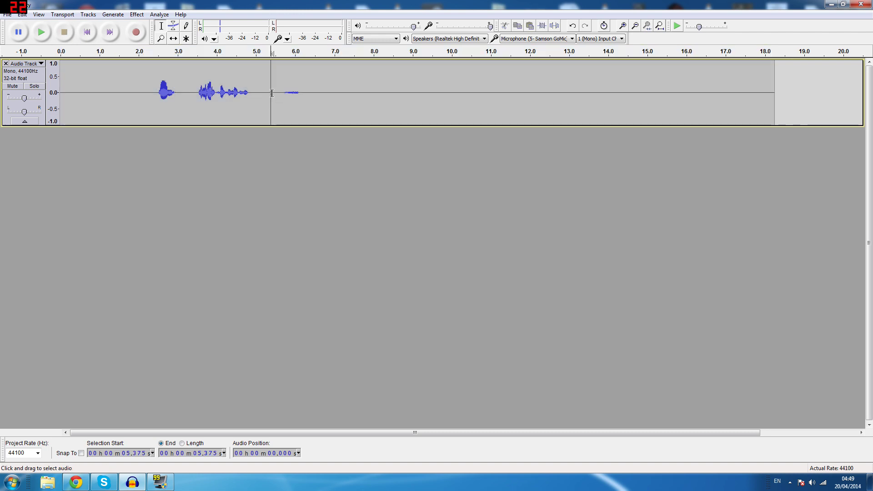
{"action": "left_click_drag", "start_coordinate": [272, 95], "coordinate": [319, 94]}
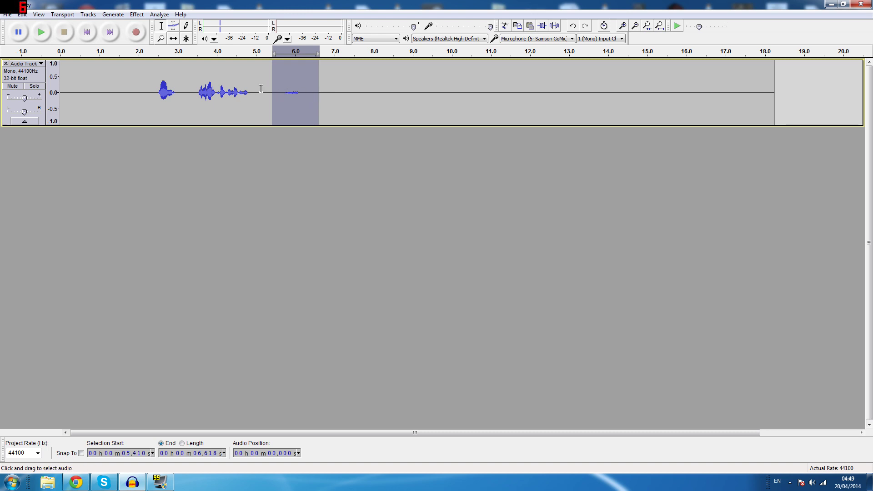
{"action": "left_click", "coordinate": [352, 92]}
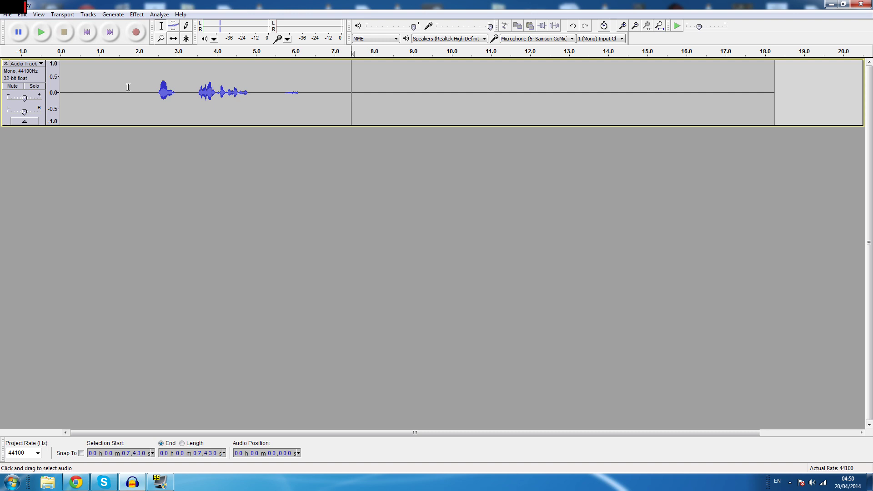
{"action": "left_click", "coordinate": [109, 93]}
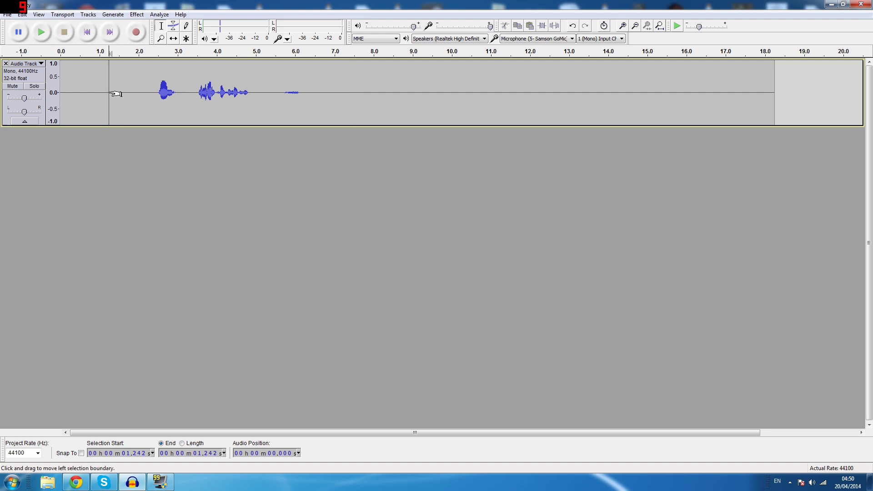
{"action": "key", "text": "space"}
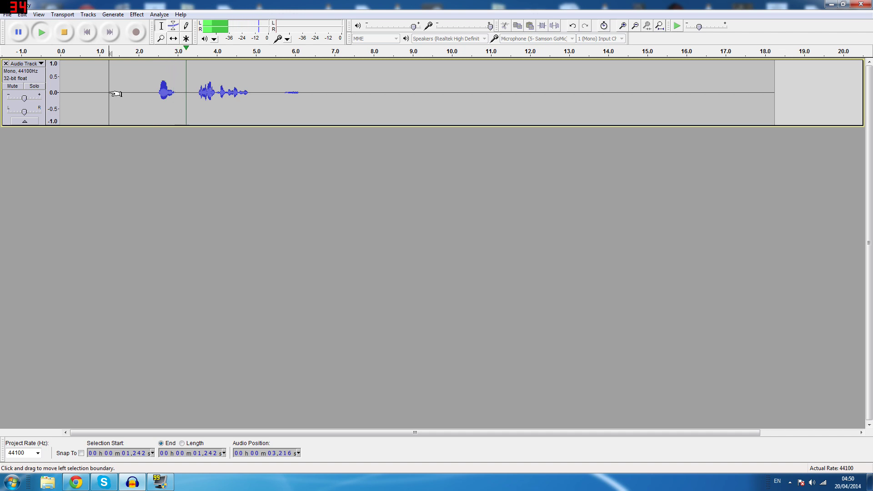
{"action": "key", "text": "space"}
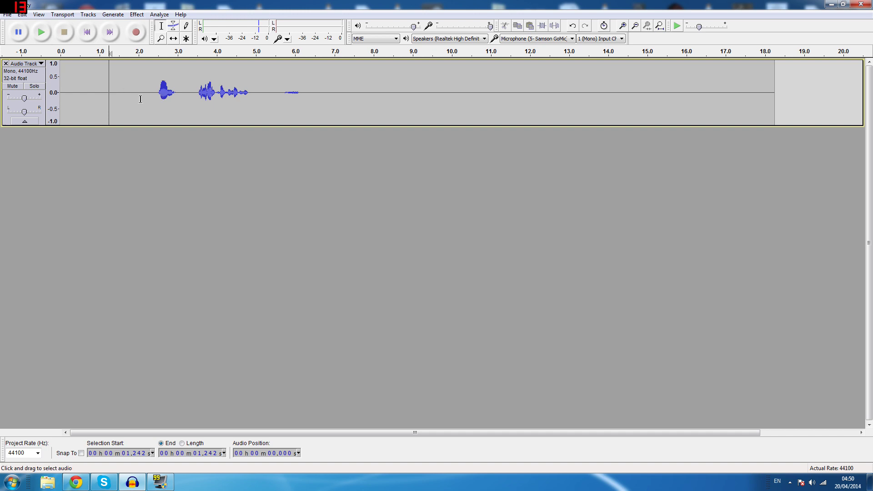
{"action": "key", "text": "space"}
{"action": "key", "text": "space"}
Delete the test track and record a new speech clip of about 20.6 seconds
{"action": "left_click", "coordinate": [5, 64]}
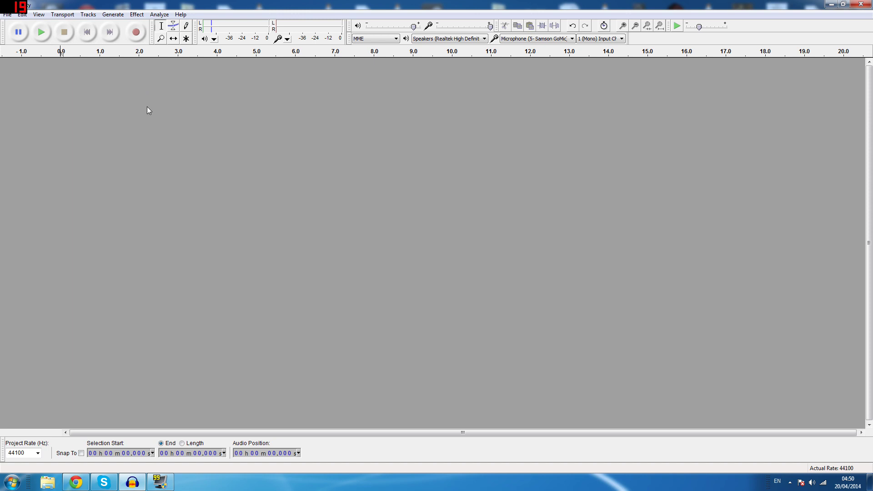
{"action": "left_click", "coordinate": [139, 39]}
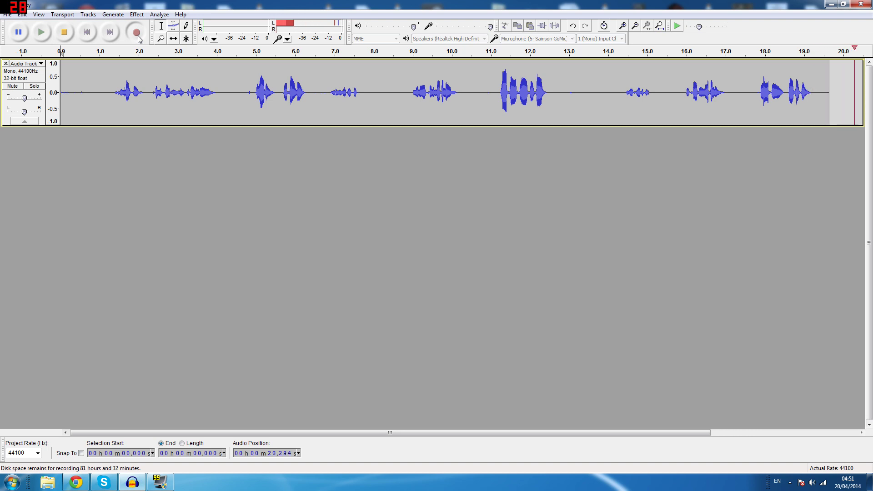
{"action": "key", "text": "space"}
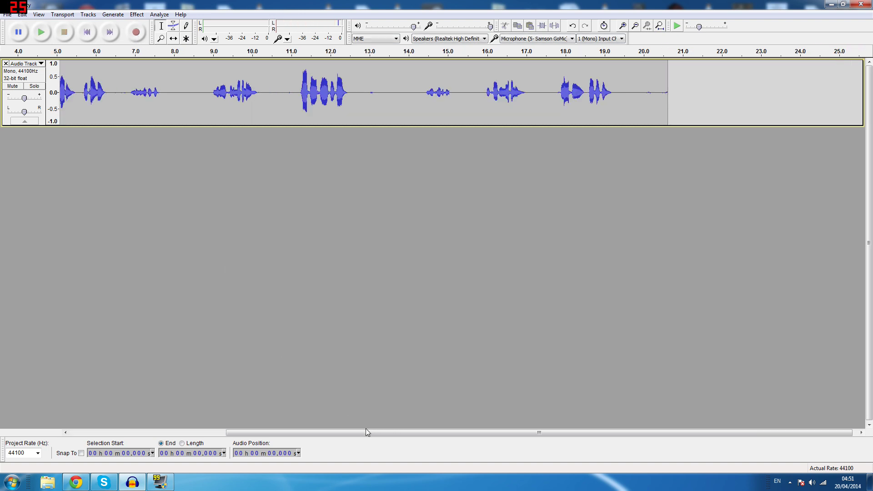
Apply Noise Removal to the entire new recording using the stored noise profile and the same settings
{"action": "left_click_drag", "start_coordinate": [367, 432], "coordinate": [210, 430]}
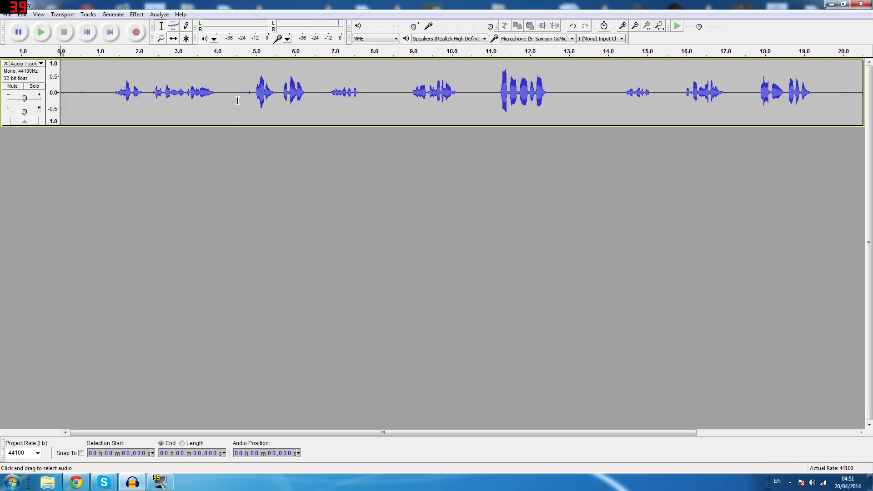
{"action": "key", "text": "ctrl+a"}
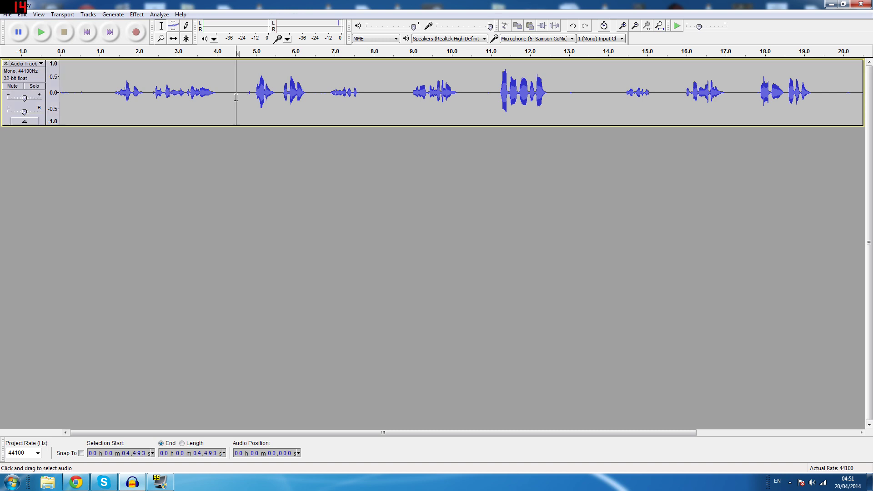
{"action": "left_click", "coordinate": [137, 14]}
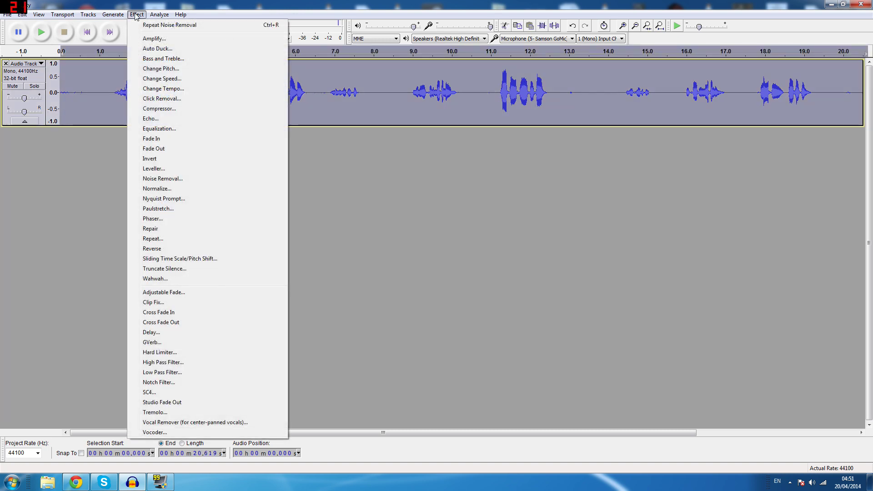
{"action": "left_click", "coordinate": [173, 181]}
{"action": "left_click", "coordinate": [476, 323]}
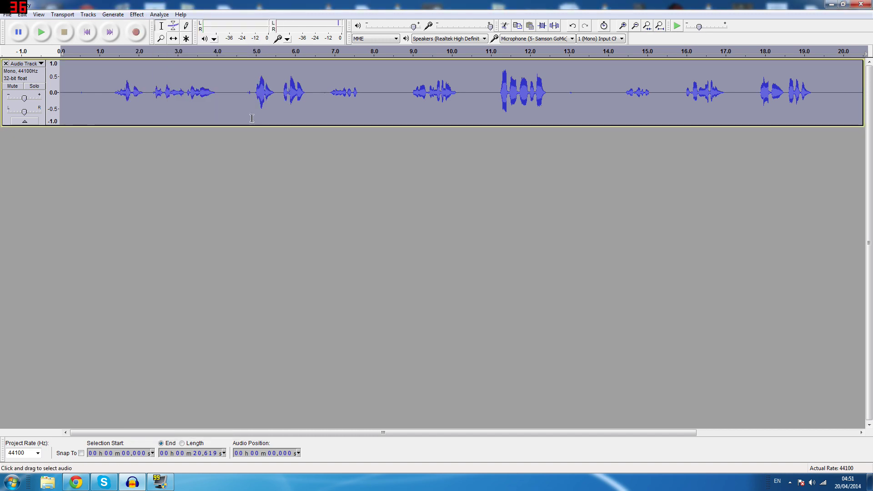
Play back the noise-reduced speech from about 4.5 s
{"action": "left_click", "coordinate": [236, 93]}
{"action": "key", "text": "space"}
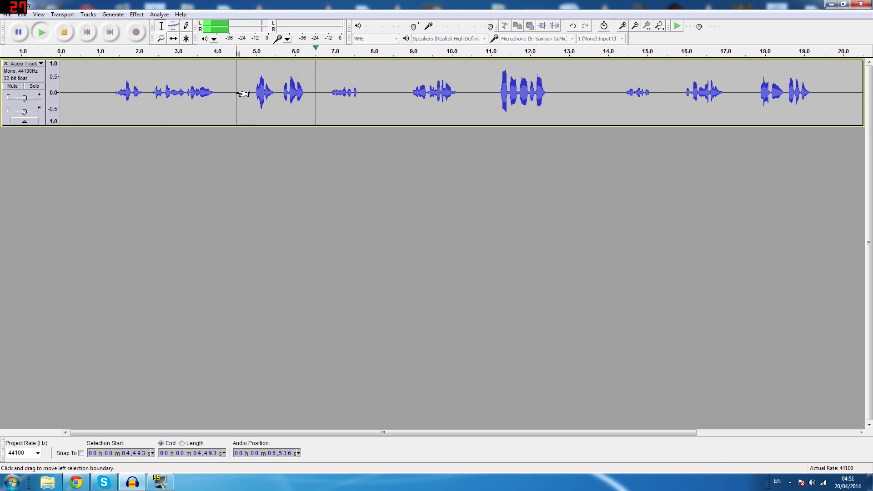
{"action": "key", "text": "space"}
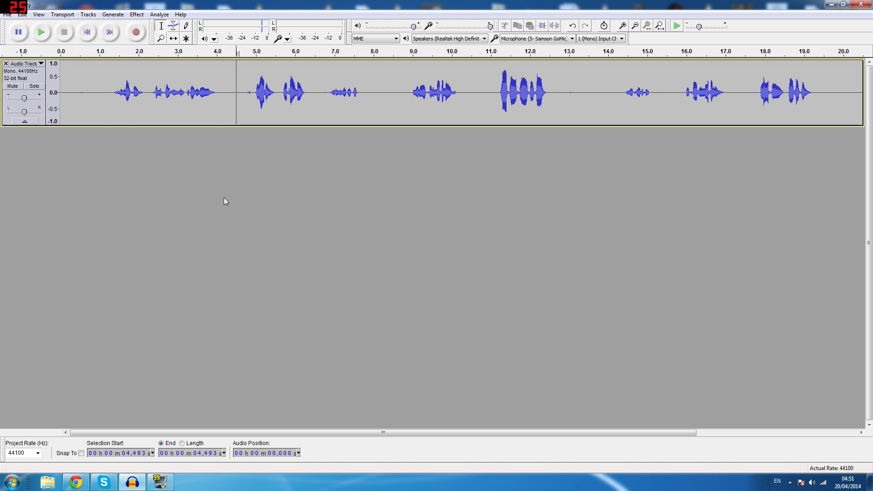
Normalize the entire recording to a maximum amplitude of -1.0 dB, without DC offset removal
{"action": "key", "text": "ctrl+a"}
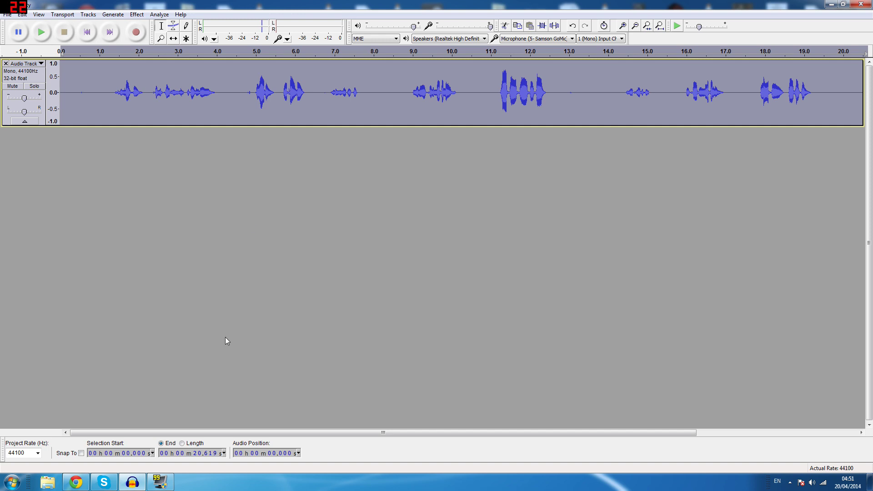
{"action": "left_click", "coordinate": [141, 14]}
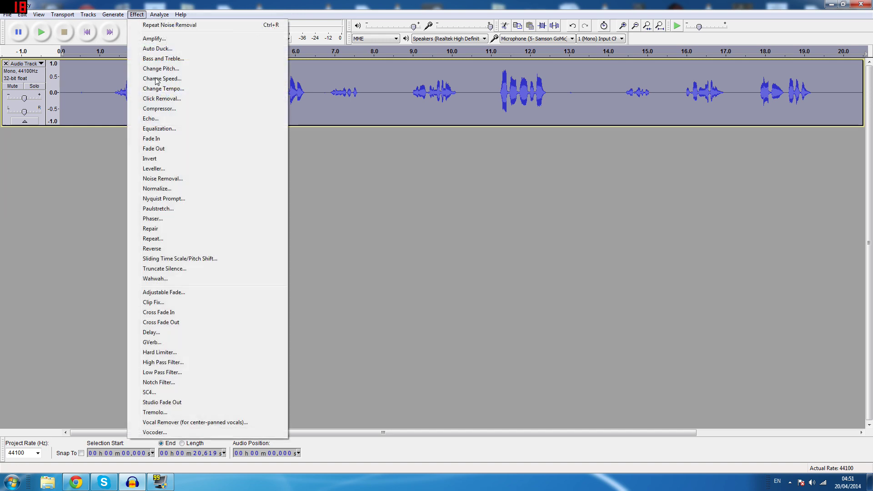
{"action": "left_click", "coordinate": [159, 189]}
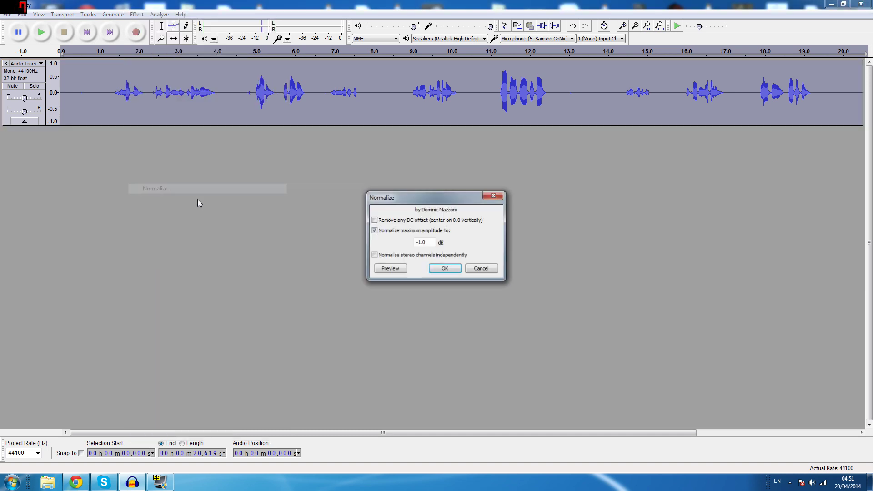
{"action": "left_click", "coordinate": [445, 269]}
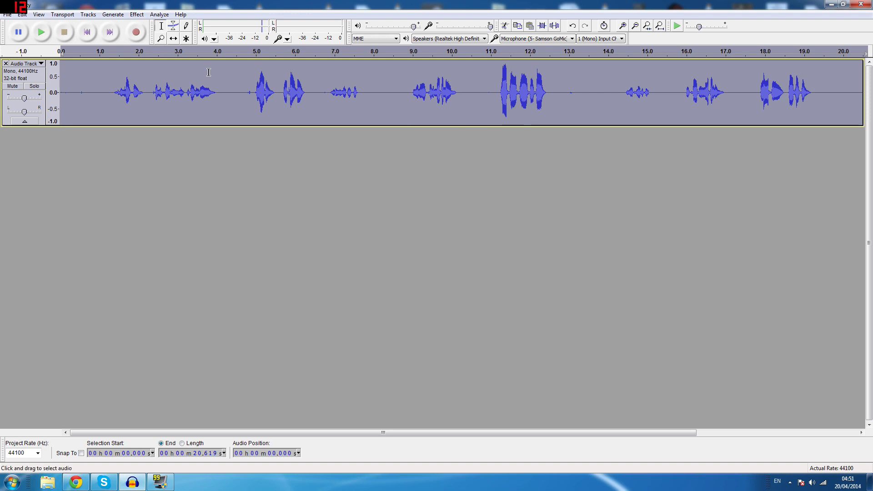
{"action": "left_click", "coordinate": [136, 14]}
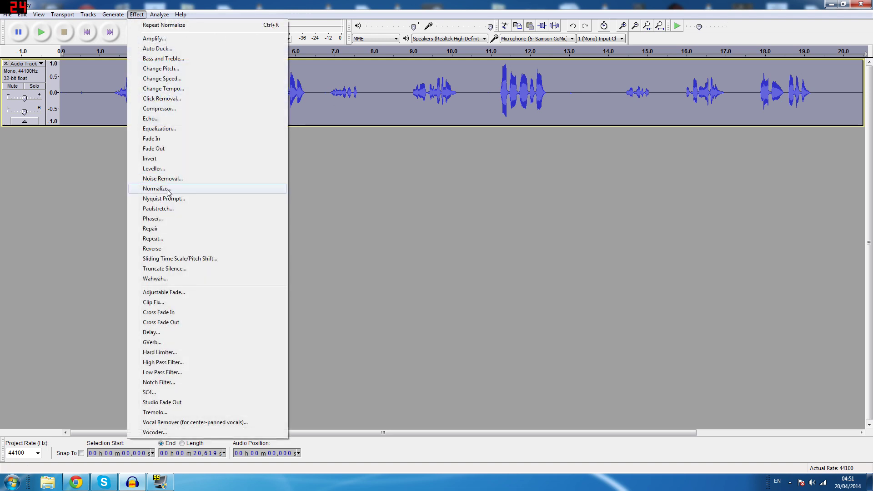
{"action": "left_click", "coordinate": [175, 188]}
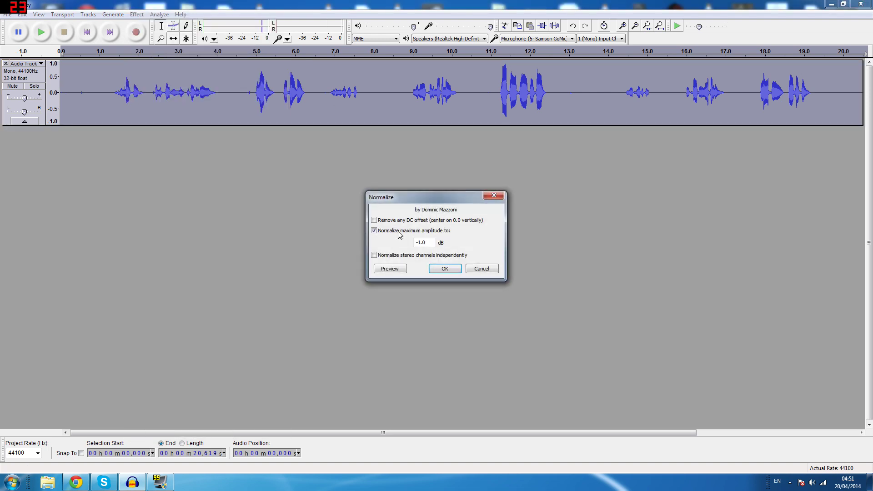
{"action": "left_click", "coordinate": [476, 269]}
Delete the trailing silence from about 19.5 s to the end of the recording
{"action": "left_click_drag", "start_coordinate": [319, 433], "coordinate": [404, 425]}
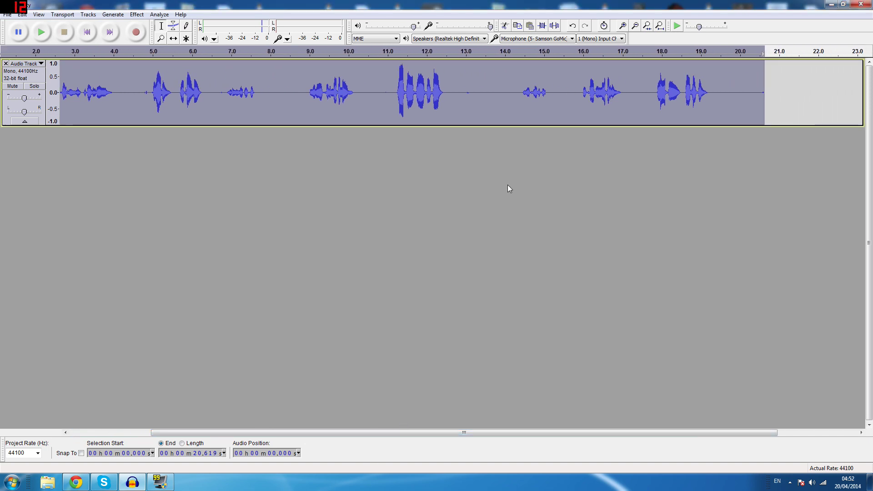
{"action": "left_click", "coordinate": [721, 92]}
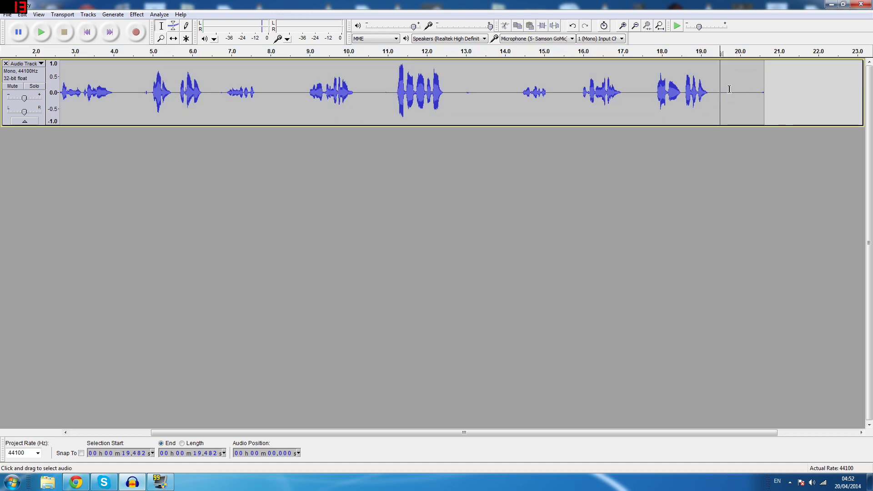
{"action": "left_click_drag", "start_coordinate": [727, 93], "coordinate": [768, 101]}
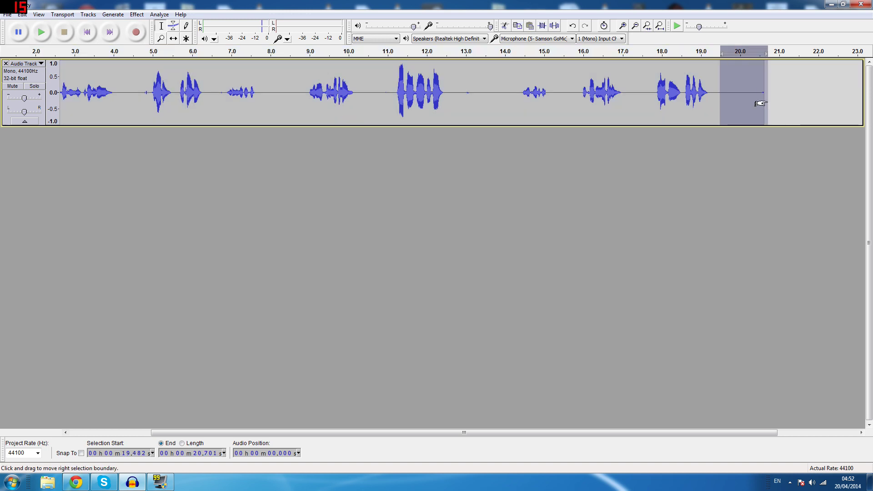
{"action": "key", "text": "Delete"}
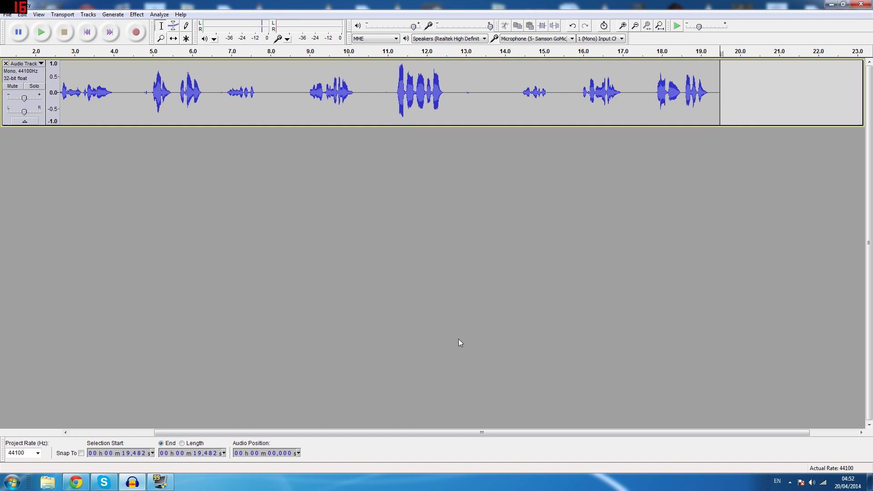
Compress the entire track with -17 dB threshold, -40 dB noise floor, 2:1 ratio, 0.2 s attack, 1.0 s decay, make-up gain and peak-based compression
{"action": "left_click_drag", "start_coordinate": [367, 433], "coordinate": [229, 439]}
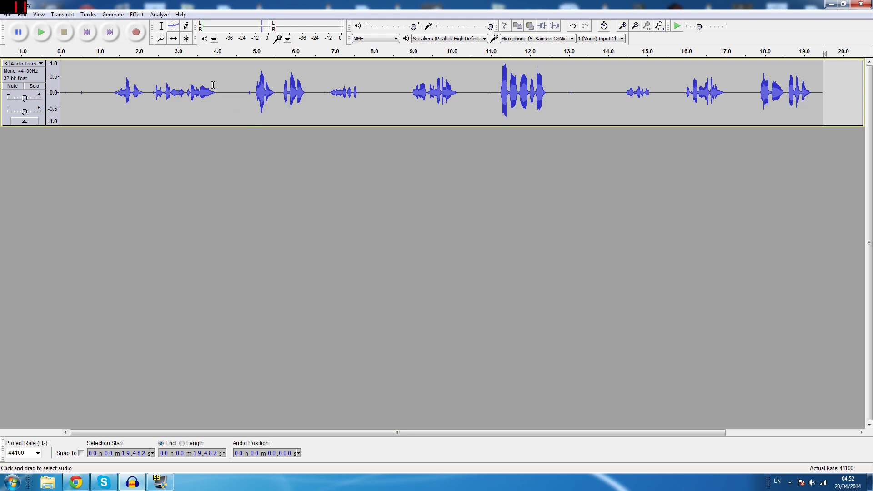
{"action": "key", "text": "ctrl+a"}
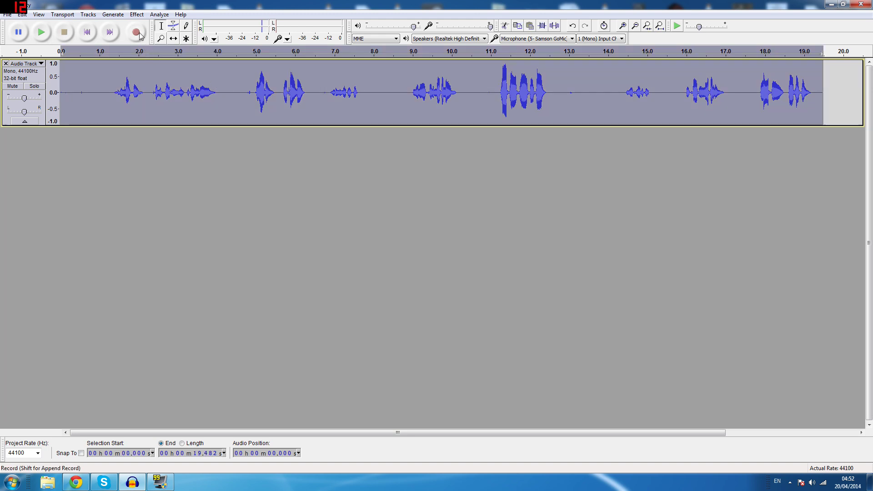
{"action": "left_click", "coordinate": [136, 14]}
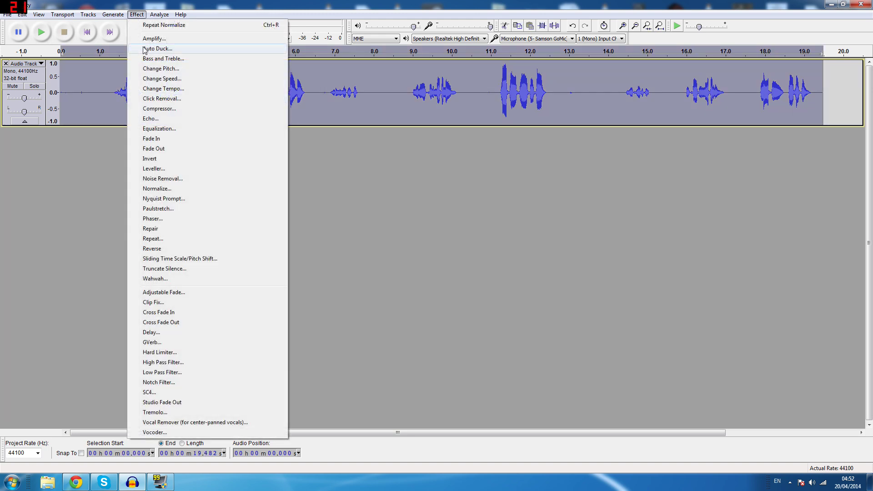
{"action": "left_click", "coordinate": [157, 111]}
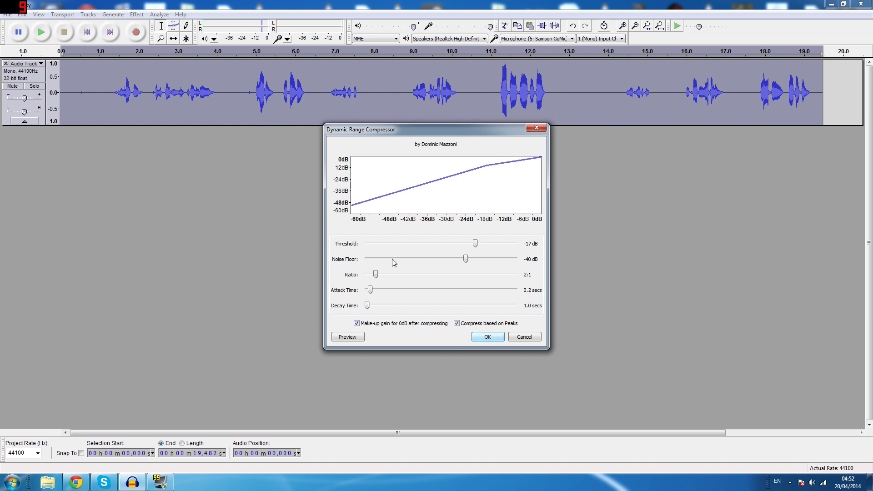
{"action": "left_click", "coordinate": [487, 337]}
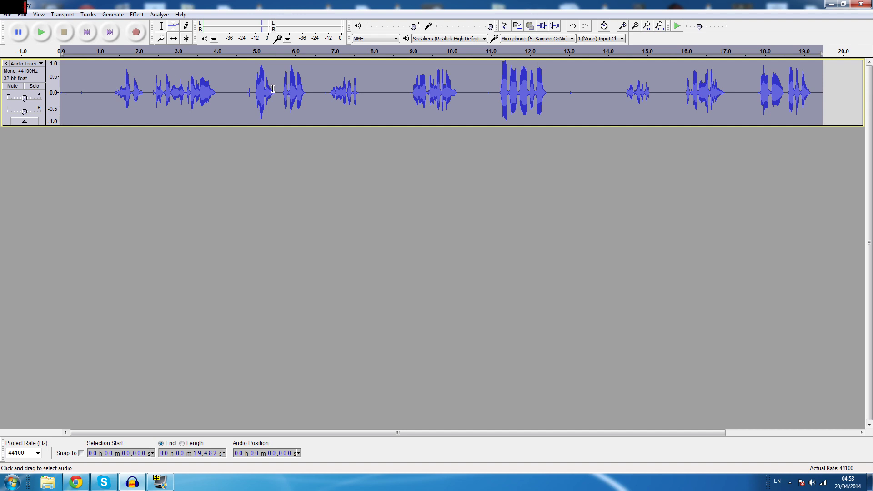
Normalize the compressed track to a maximum amplitude of -1.0 dB
{"action": "left_click", "coordinate": [136, 15]}
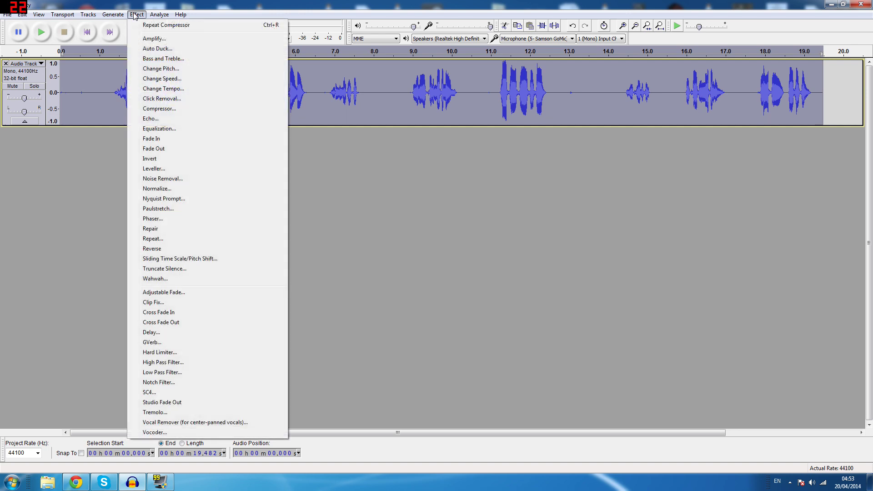
{"action": "left_click", "coordinate": [166, 189]}
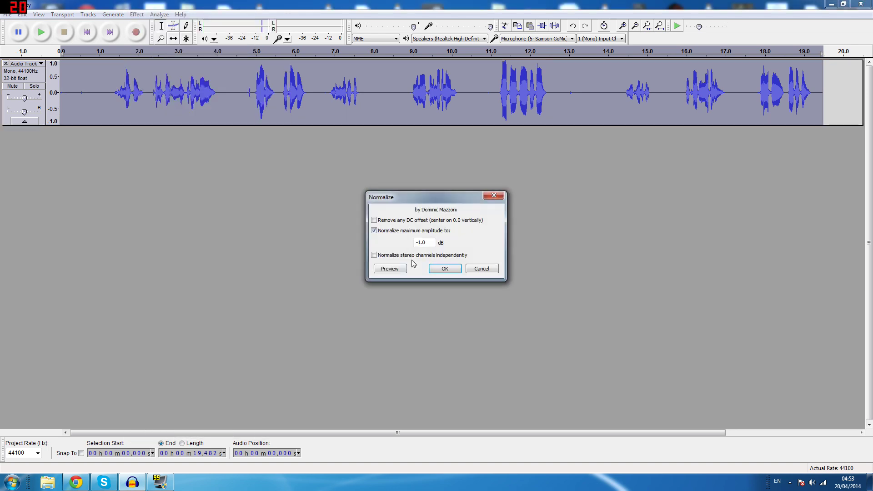
{"action": "left_click", "coordinate": [442, 268]}
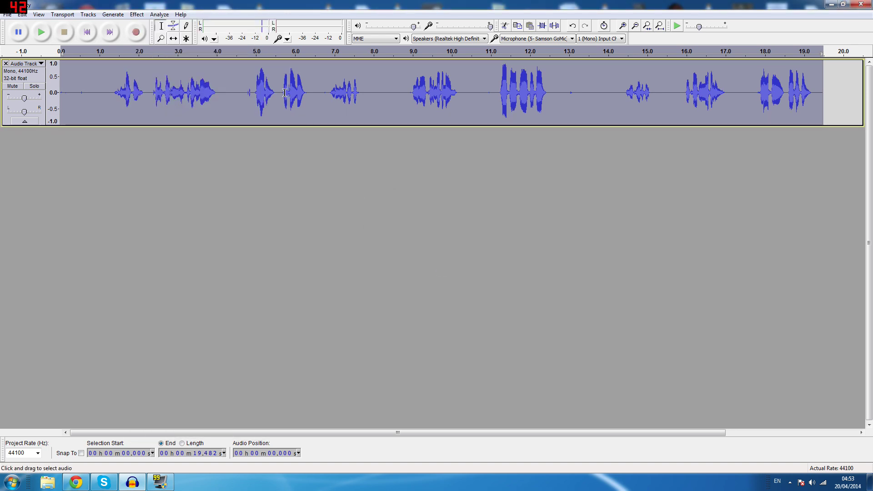
Play back the compressed and normalized speech from about 1.3 s
{"action": "left_click", "coordinate": [242, 98]}
{"action": "left_click", "coordinate": [113, 91]}
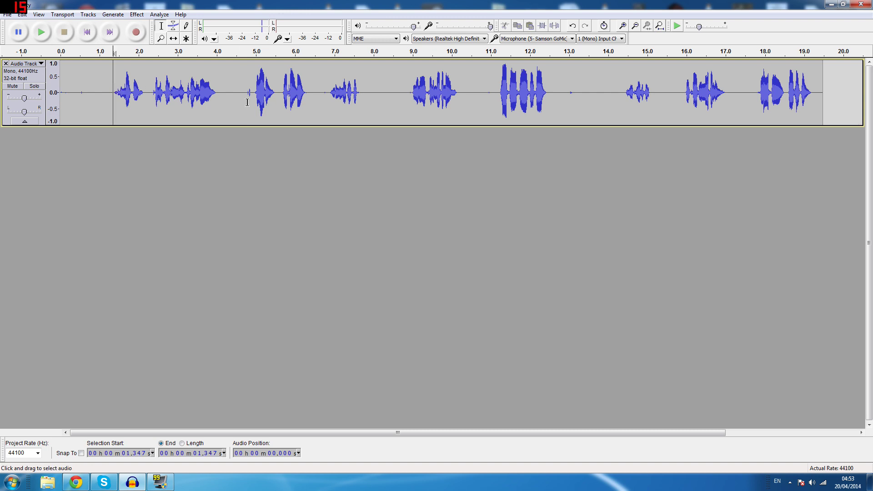
{"action": "key", "text": "space"}
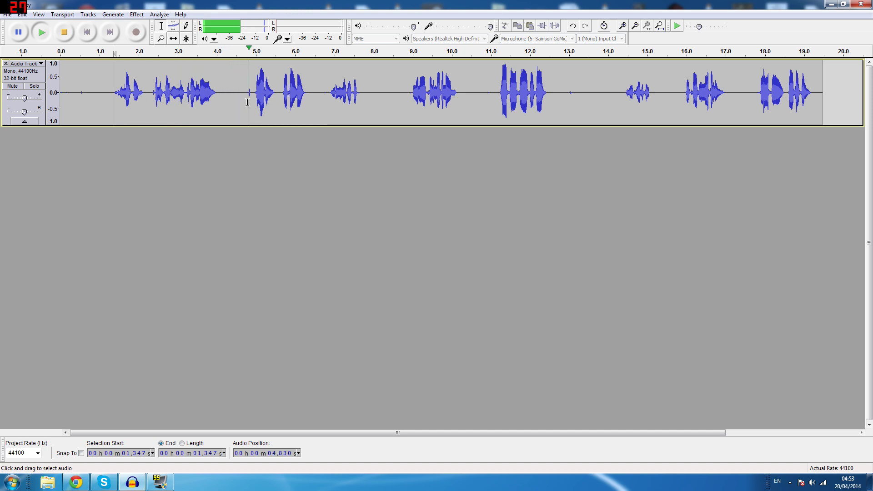
{"action": "key", "text": "space"}
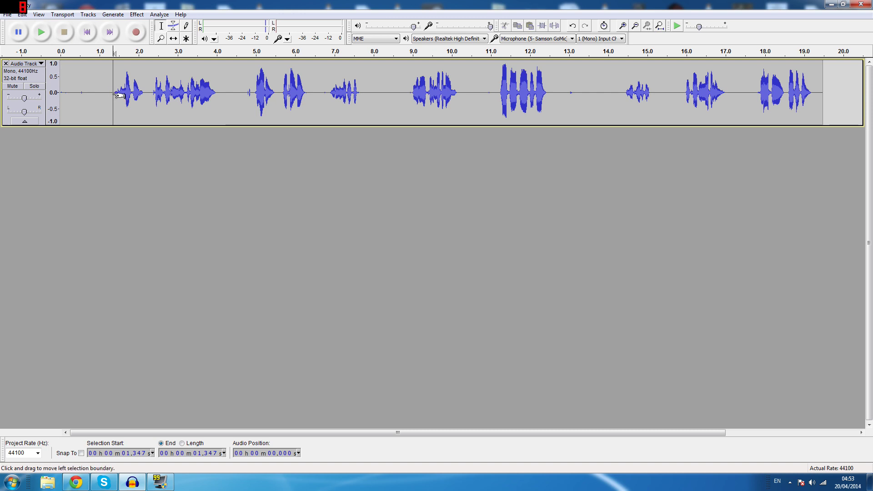
Play short passages of the processed speech from about 1.2 s, 2.3 s and 4.7 s
{"action": "left_click_drag", "start_coordinate": [116, 95], "coordinate": [96, 95]}
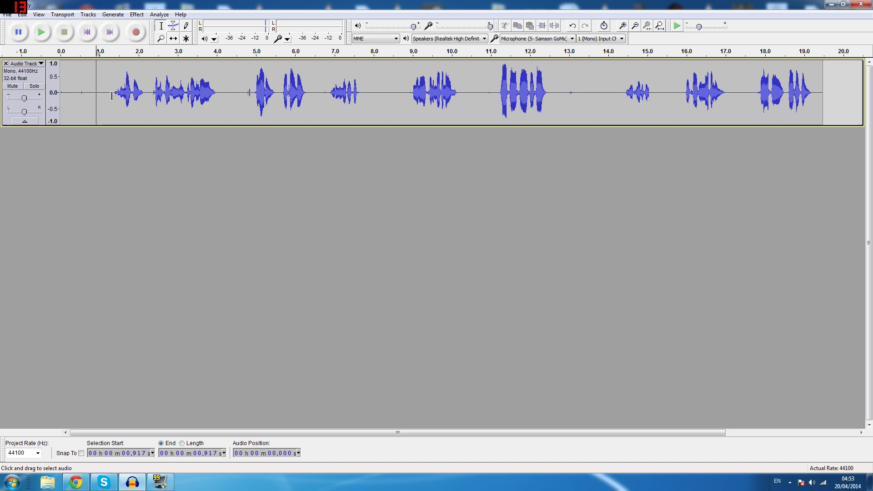
{"action": "left_click", "coordinate": [108, 93]}
{"action": "key", "text": "space"}
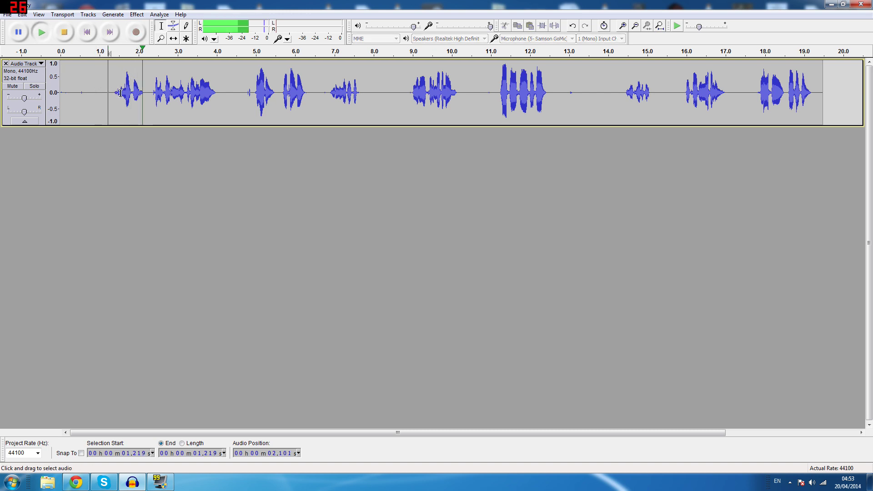
{"action": "key", "text": "space"}
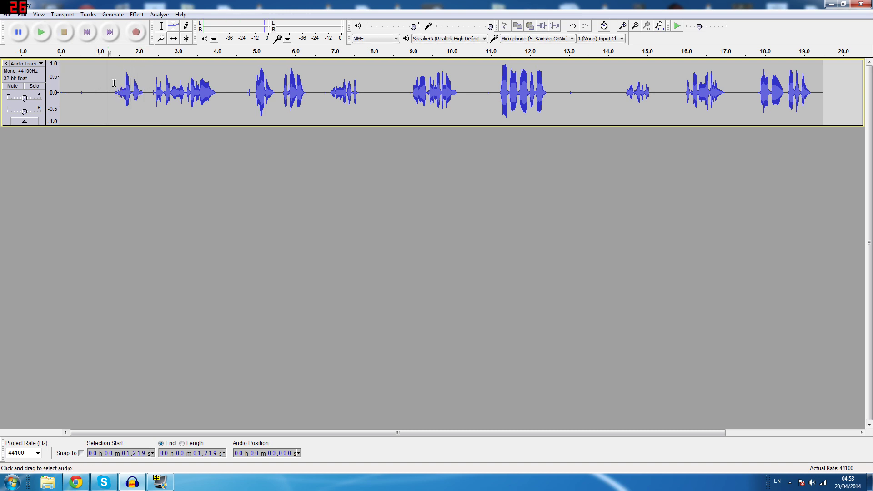
{"action": "left_click", "coordinate": [151, 94]}
{"action": "key", "text": "space"}
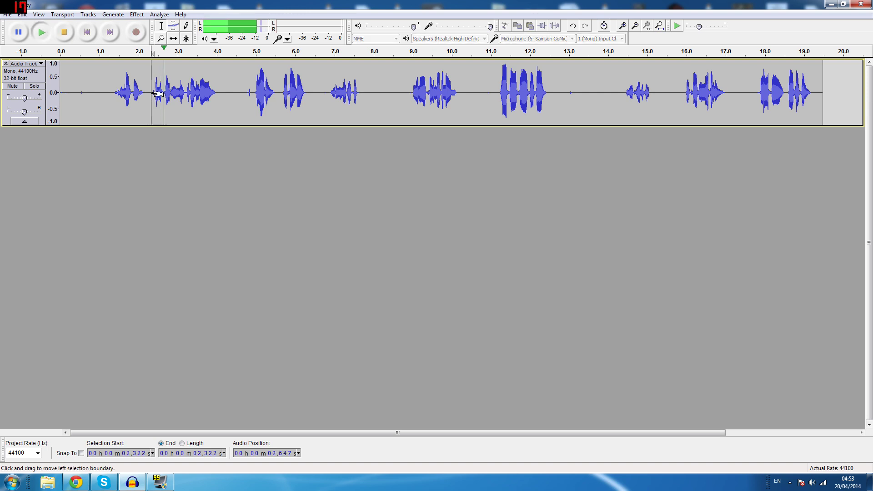
{"action": "left_click", "coordinate": [245, 94]}
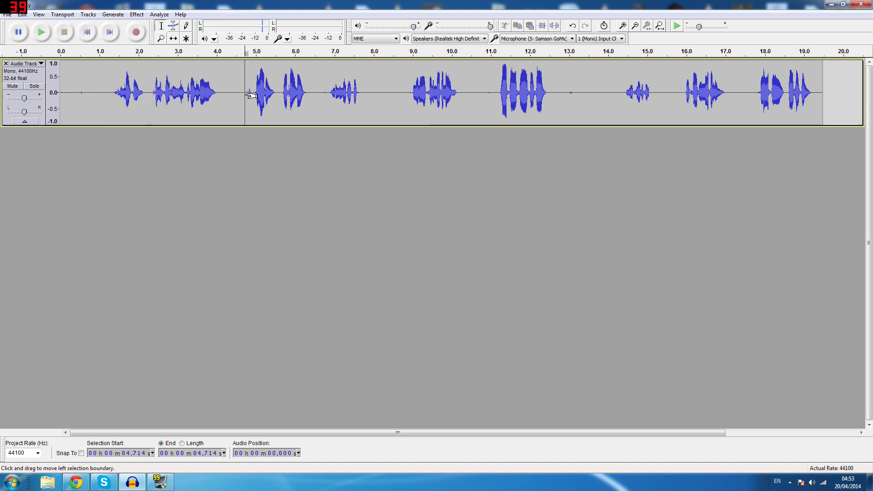
{"action": "key", "text": "space"}
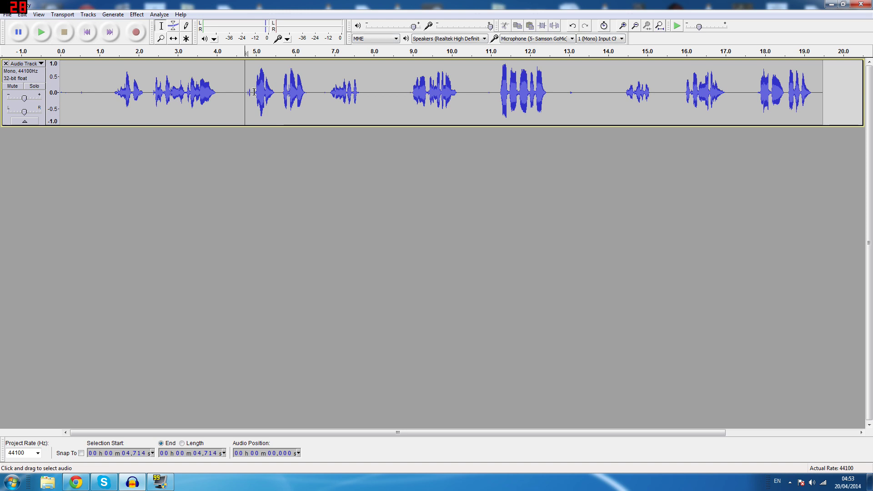
Delete the first 4.9 s of the track and play back the remaining audio from the start
{"action": "left_click_drag", "start_coordinate": [253, 92], "coordinate": [1, 93]}
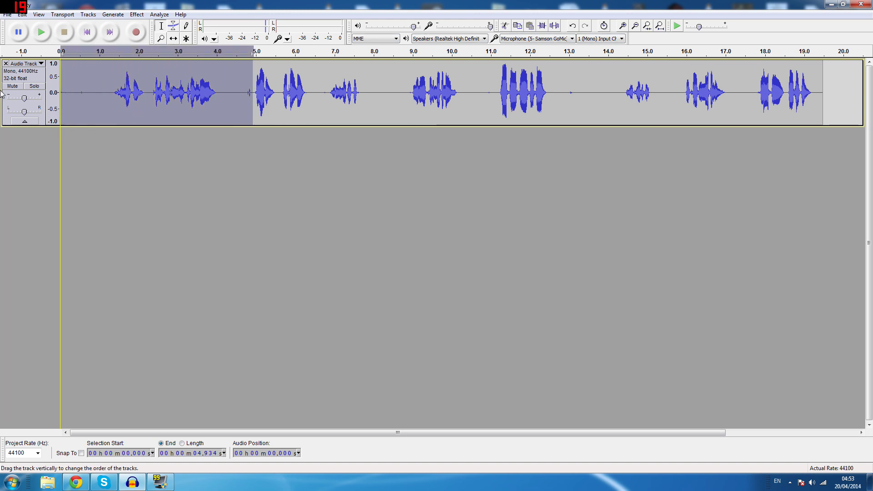
{"action": "key", "text": "Delete"}
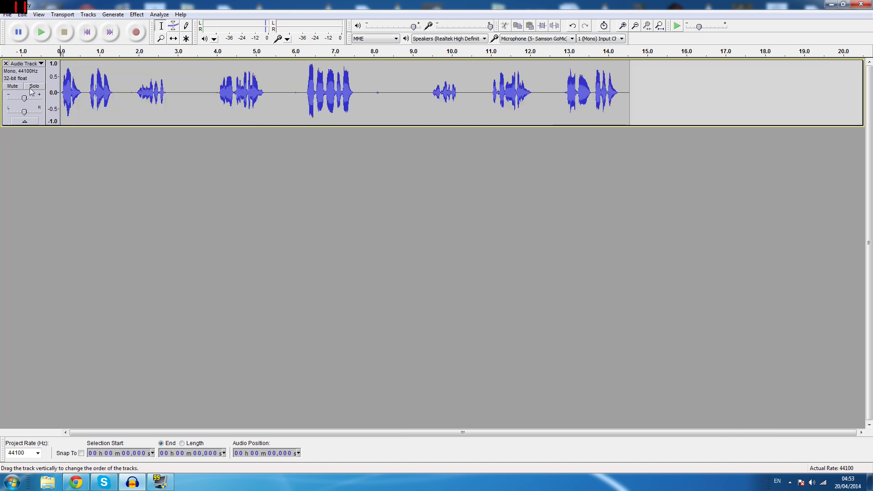
{"action": "key", "text": "space"}
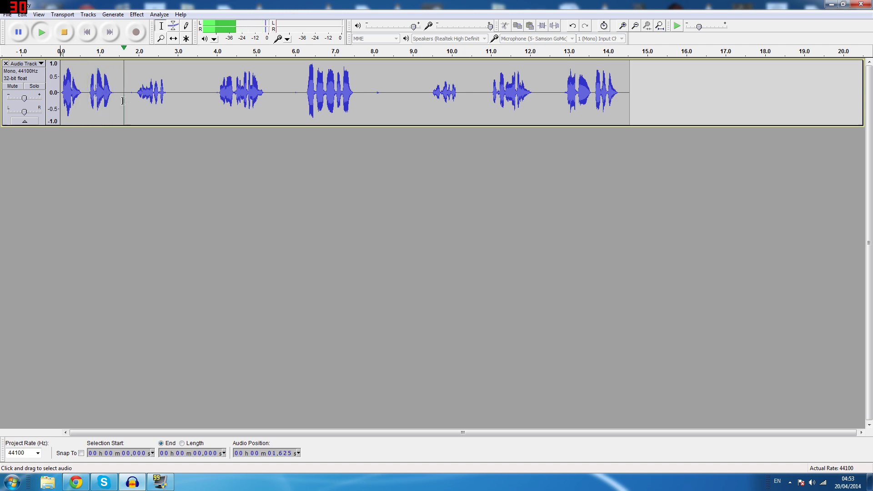
{"action": "key", "text": "space"}
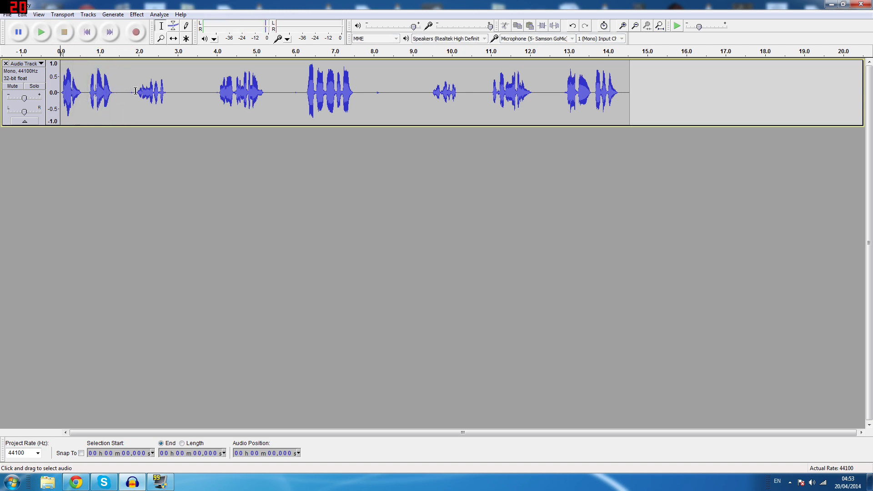
Play back the quiet phrase starting at about 1.9 s
{"action": "left_click", "coordinate": [137, 92]}
{"action": "key", "text": "space"}
{"action": "key", "text": "space"}
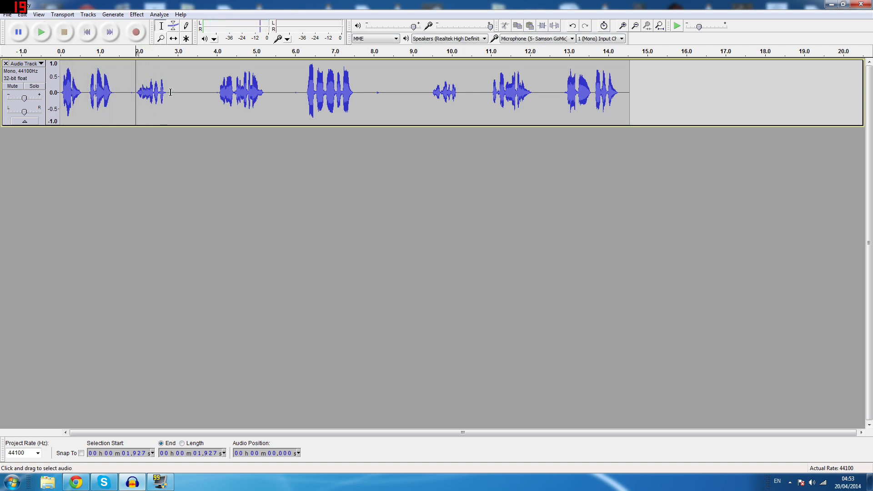
{"action": "left_click", "coordinate": [169, 93]}
{"action": "left_click", "coordinate": [171, 93]}
{"action": "left_click", "coordinate": [184, 94]}
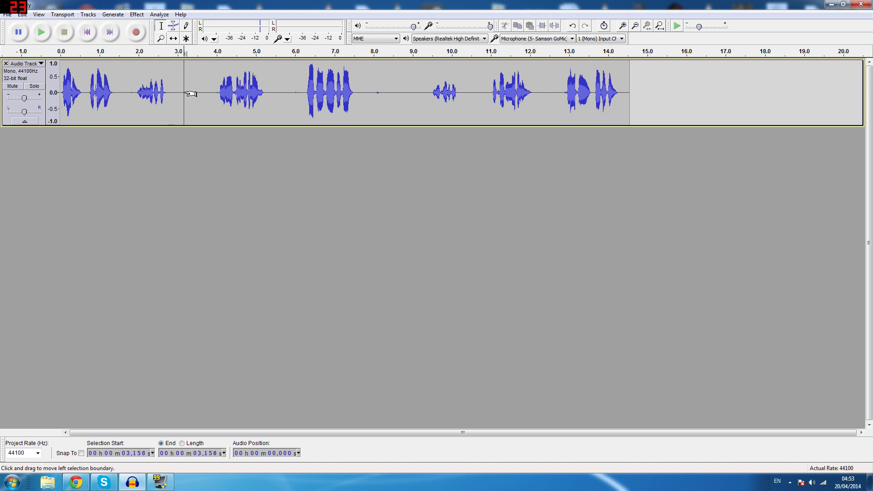
{"action": "left_click", "coordinate": [173, 93]}
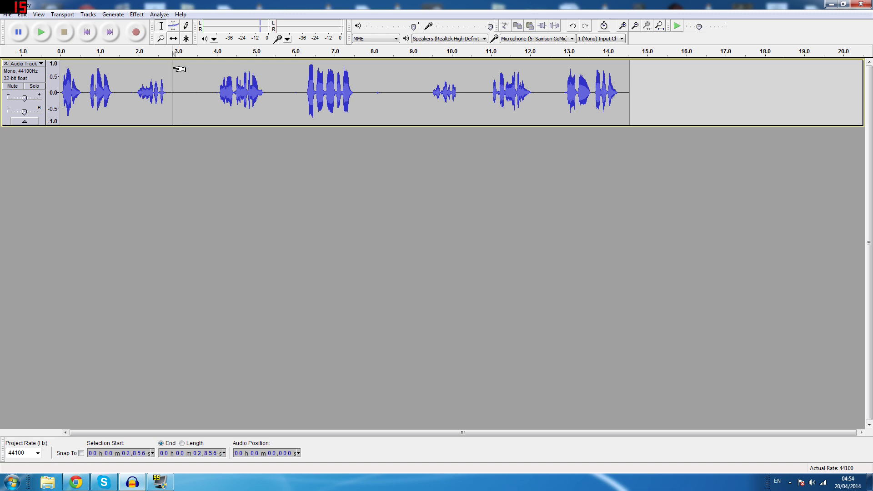
{"action": "left_click", "coordinate": [181, 93]}
{"action": "left_click", "coordinate": [170, 93]}
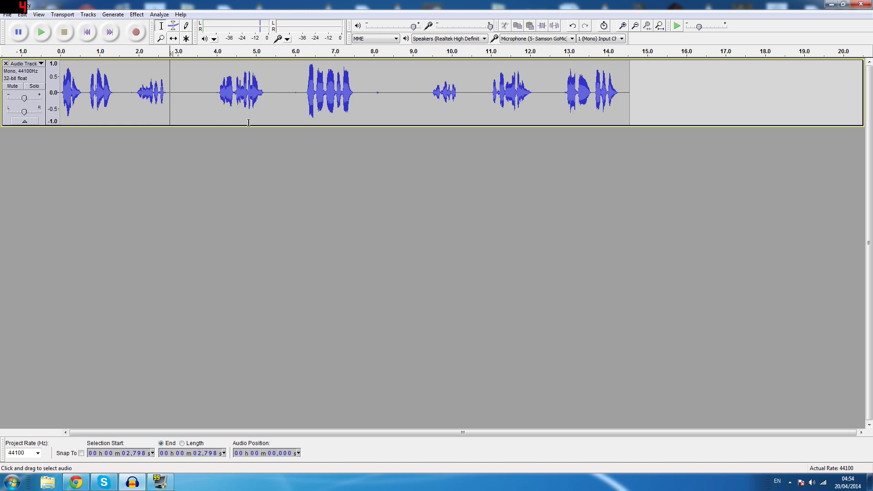
Split the track at about 2.8 s and play back the phrase starting at about 4.0 s
{"action": "left_click", "coordinate": [190, 100]}
{"action": "left_click", "coordinate": [216, 95]}
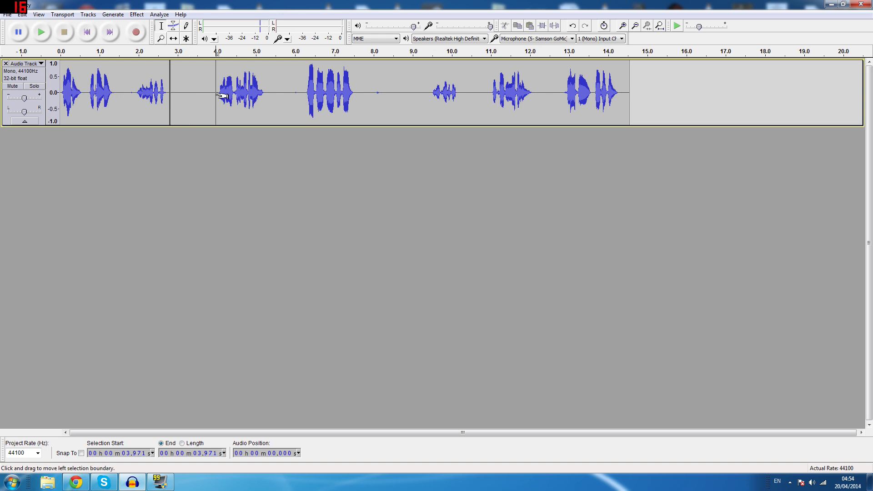
{"action": "key", "text": "space"}
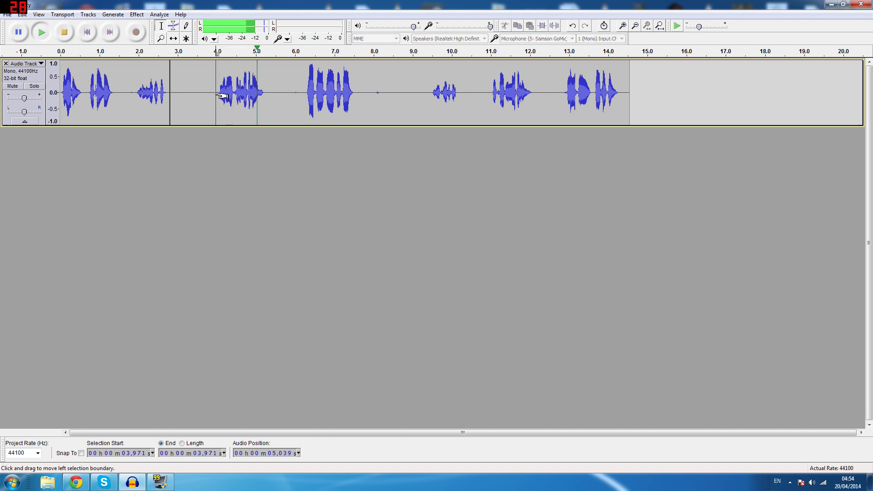
{"action": "key", "text": "space"}
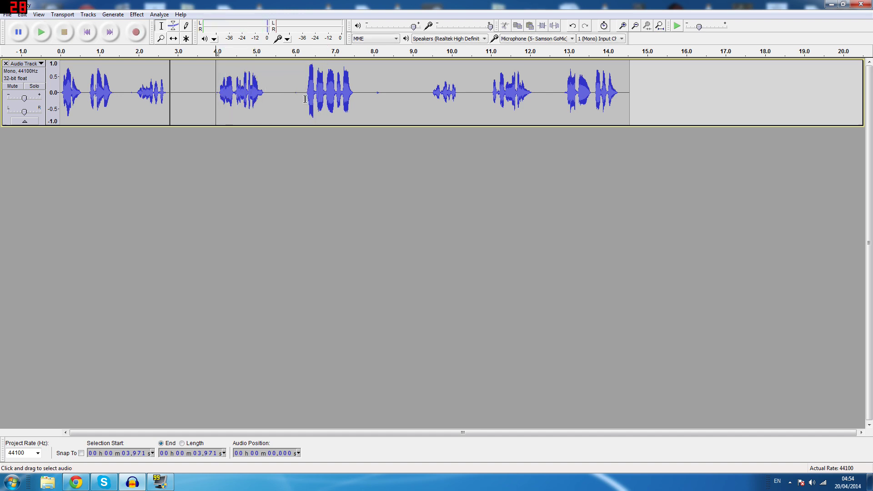
Split the track at about 6.3 s and delete the clip between 2.8 s and 6.3 s
{"action": "left_click", "coordinate": [305, 98]}
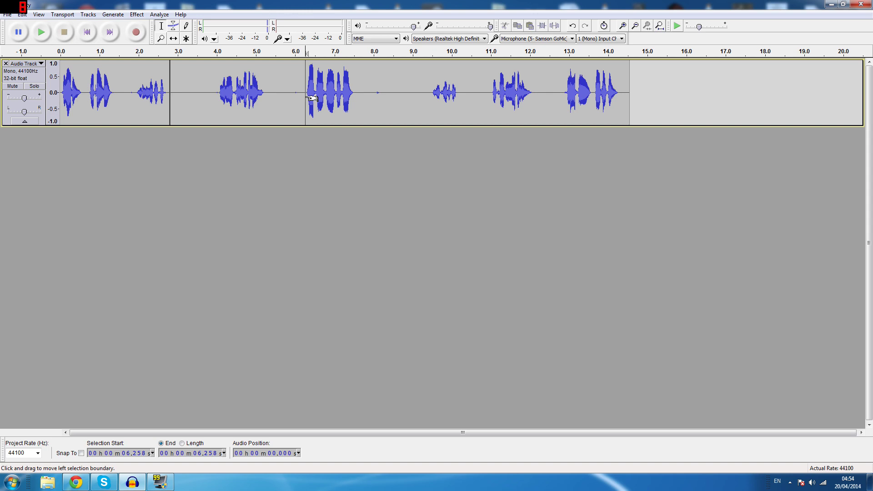
{"action": "double_click", "coordinate": [282, 101]}
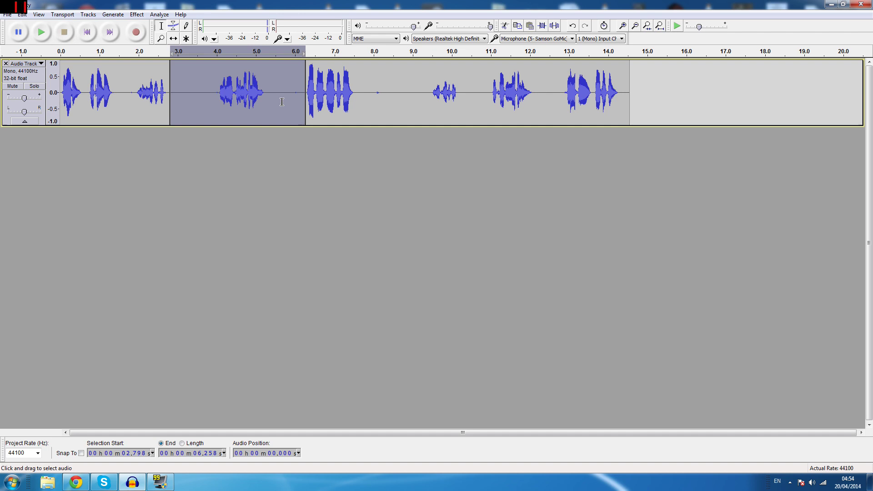
{"action": "key", "text": "Delete"}
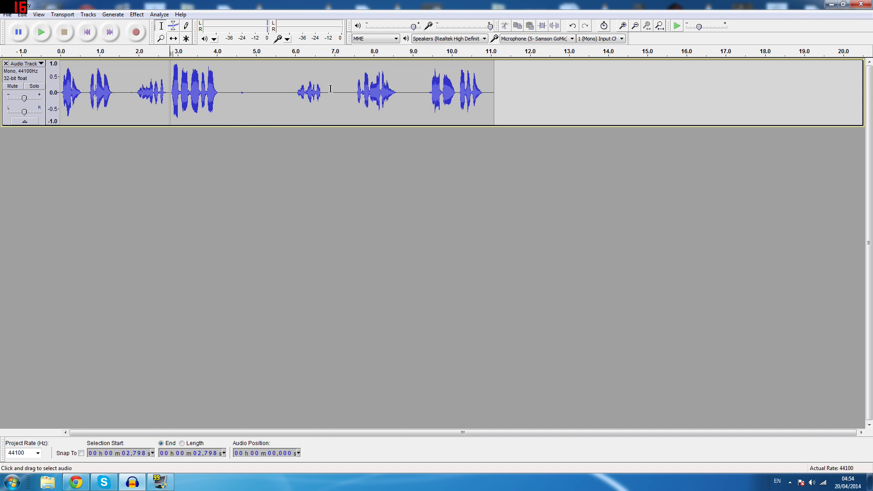
Play back the quiet phrase starting at about 5.9 s
{"action": "left_click", "coordinate": [292, 97]}
{"action": "key", "text": "space"}
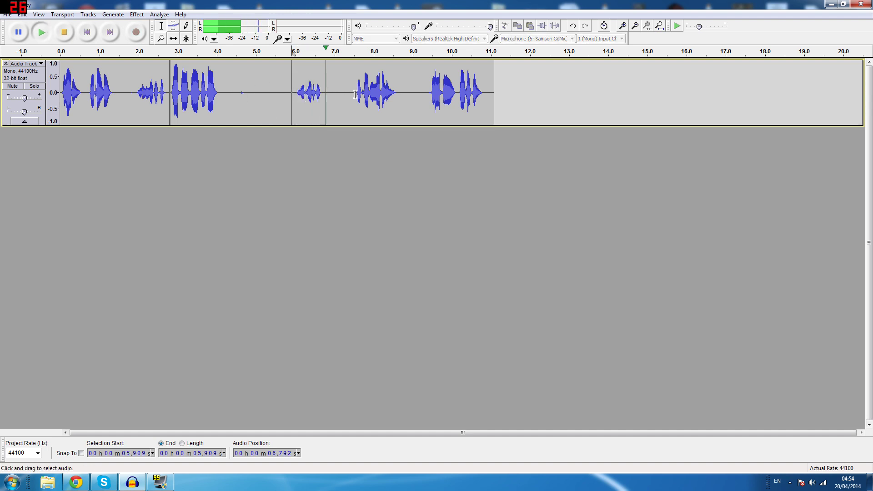
{"action": "key", "text": "space"}
Split off the section from about 4.0 s to 7.5 s as its own clip and delete it
{"action": "left_click_drag", "start_coordinate": [355, 93], "coordinate": [219, 98]}
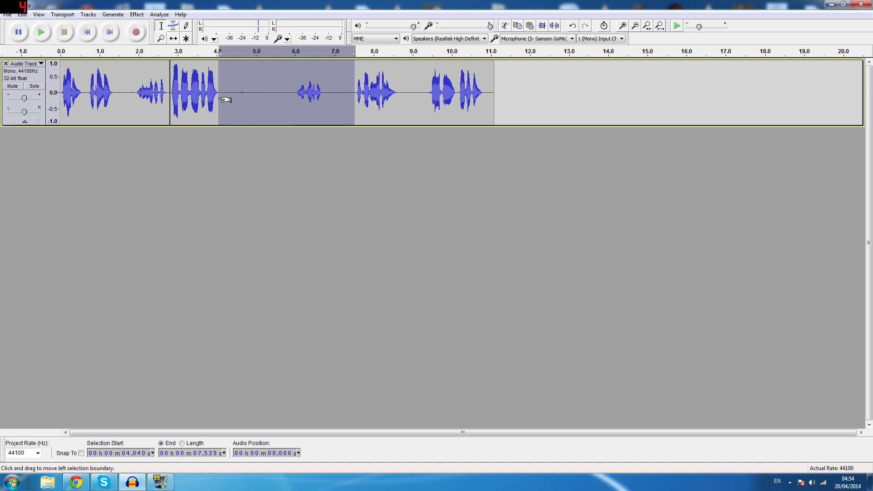
{"action": "key", "text": "ctrl+i"}
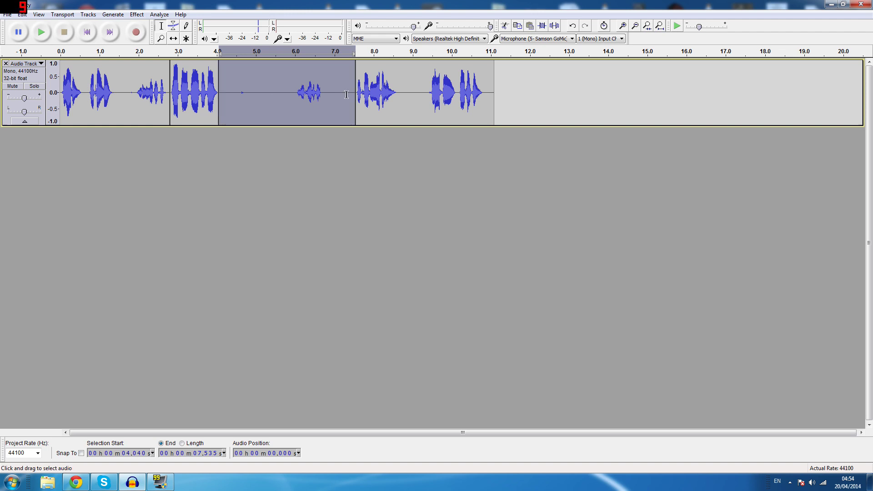
{"action": "left_click", "coordinate": [369, 81]}
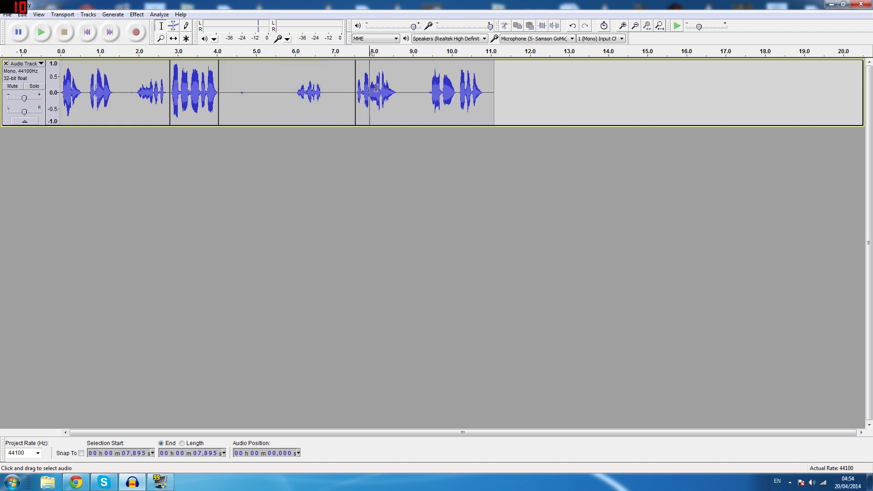
{"action": "double_click", "coordinate": [268, 83]}
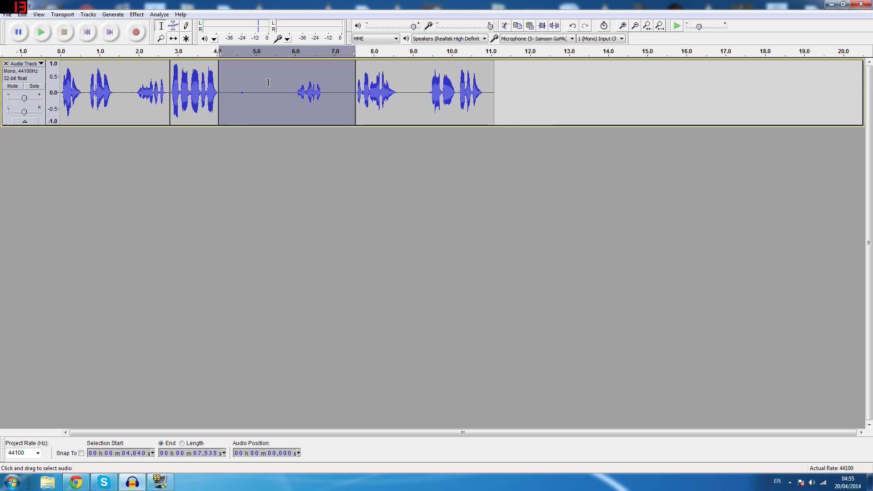
{"action": "key", "text": "Delete"}
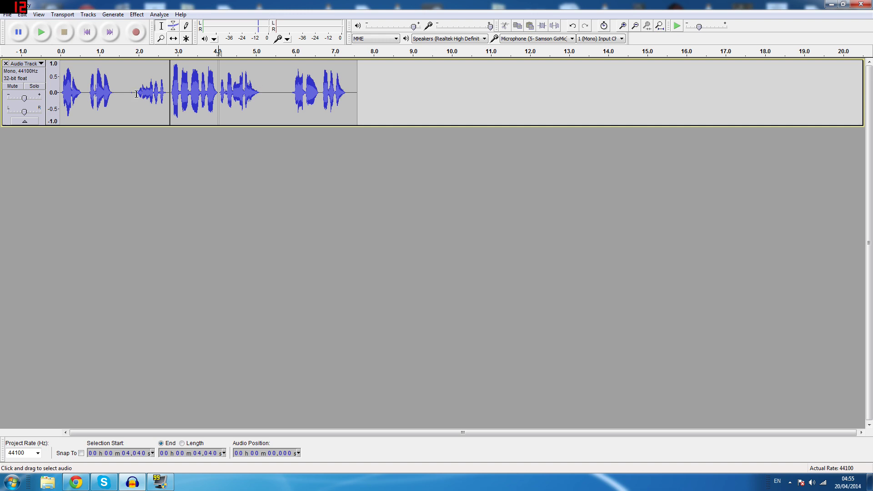
Play back the first two phrases from the start of the shortened track
{"action": "left_click", "coordinate": [88, 95]}
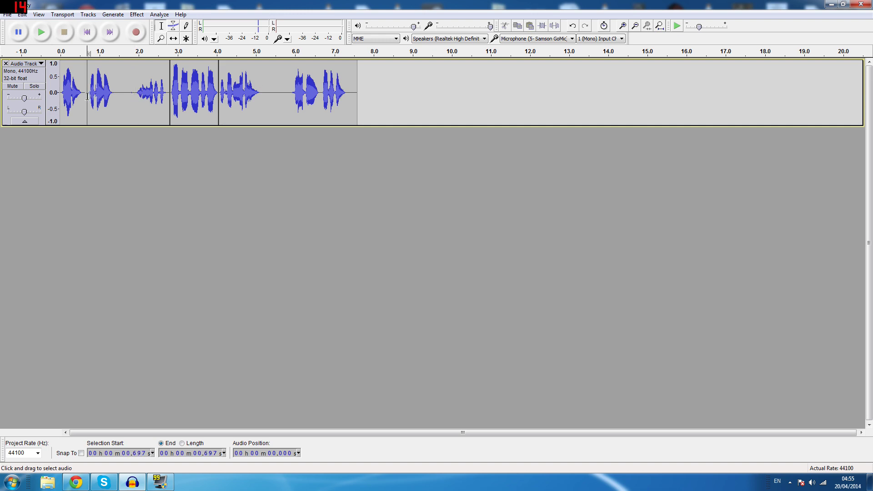
{"action": "left_click", "coordinate": [63, 98]}
{"action": "key", "text": "space"}
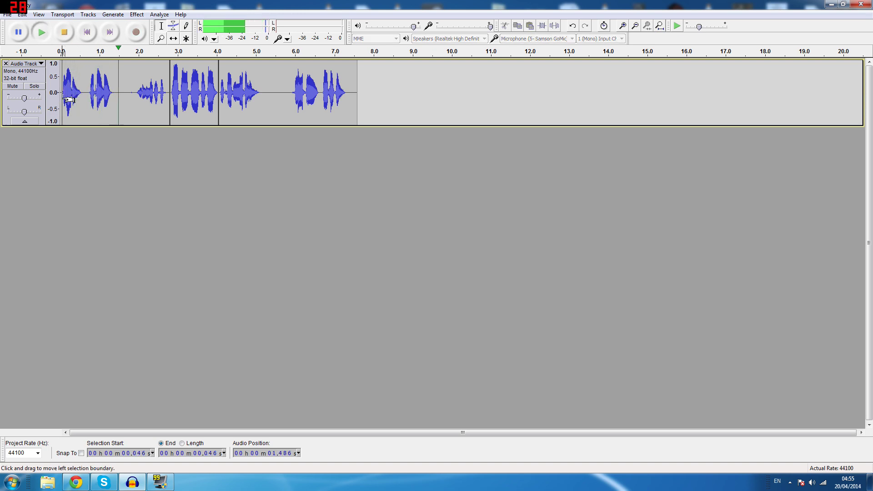
{"action": "key", "text": "space"}
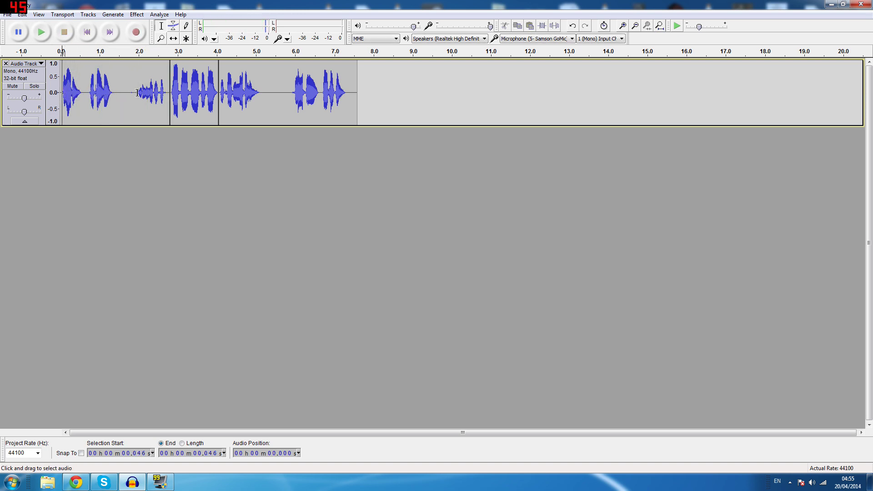
Play back the silent gap from about 1.4 s to 1.9 s and split it out into a new track
{"action": "left_click_drag", "start_coordinate": [135, 93], "coordinate": [114, 99]}
{"action": "key", "text": "space"}
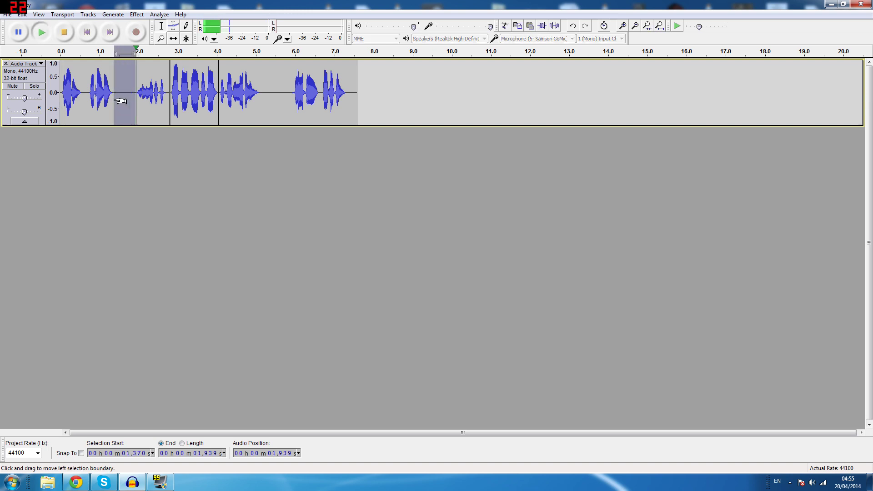
{"action": "key", "text": "space"}
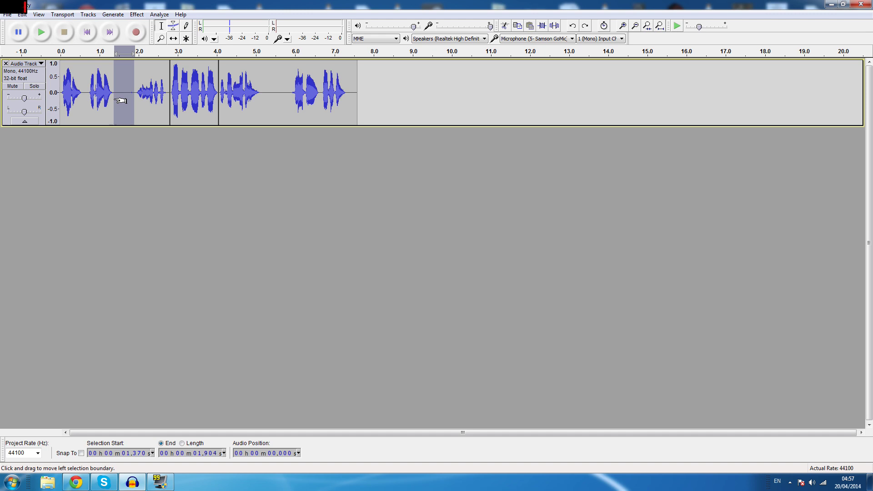
{"action": "key", "text": "ctrl+alt+i"}
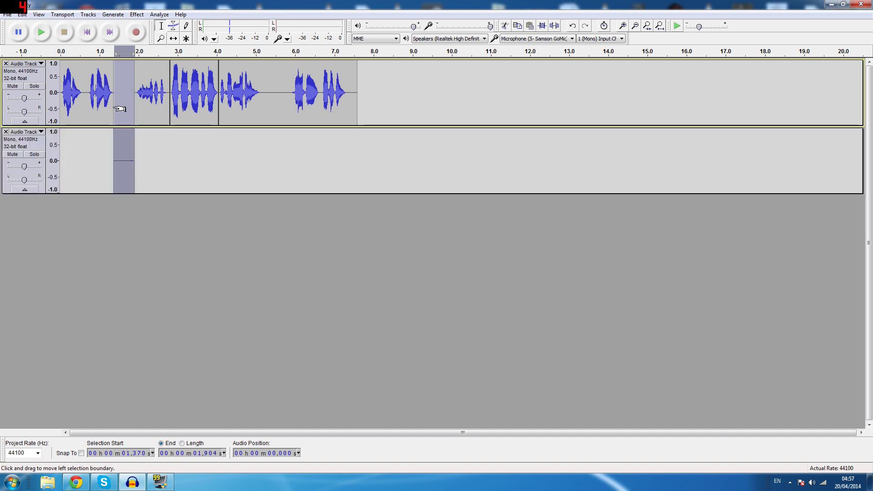
Split the short gap from about 0.57 s to 0.73 s out into another new track
{"action": "left_click_drag", "start_coordinate": [88, 100], "coordinate": [83, 102]}
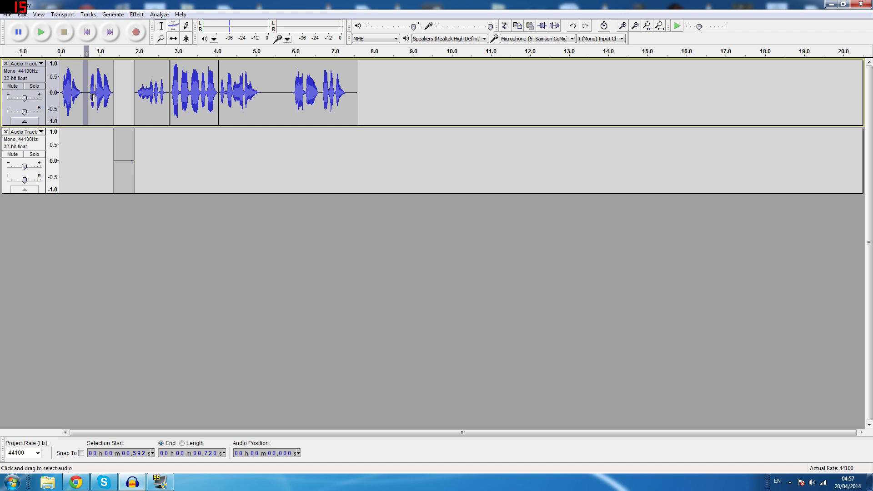
{"action": "left_click", "coordinate": [93, 100]}
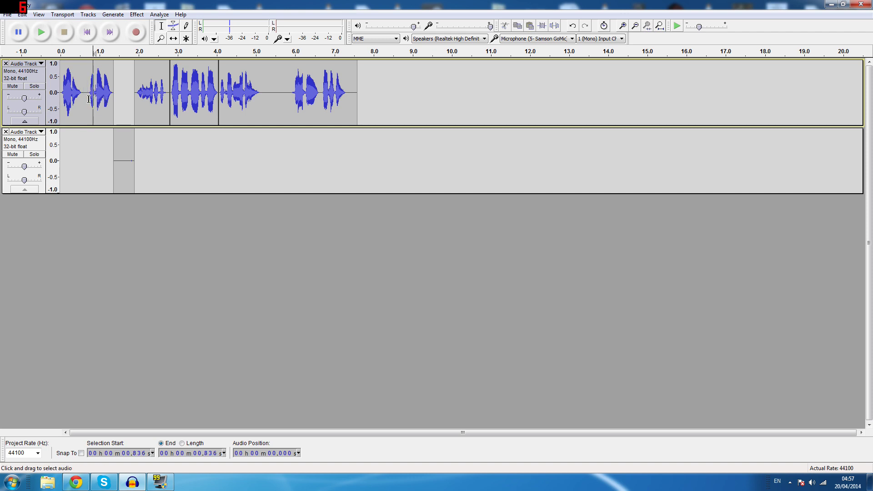
{"action": "left_click_drag", "start_coordinate": [89, 100], "coordinate": [83, 101]}
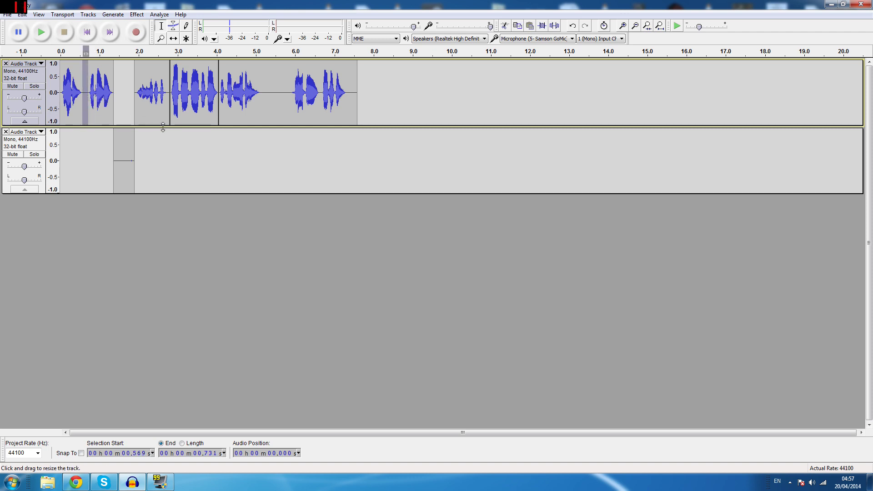
{"action": "key", "text": "ctrl+alt+i"}
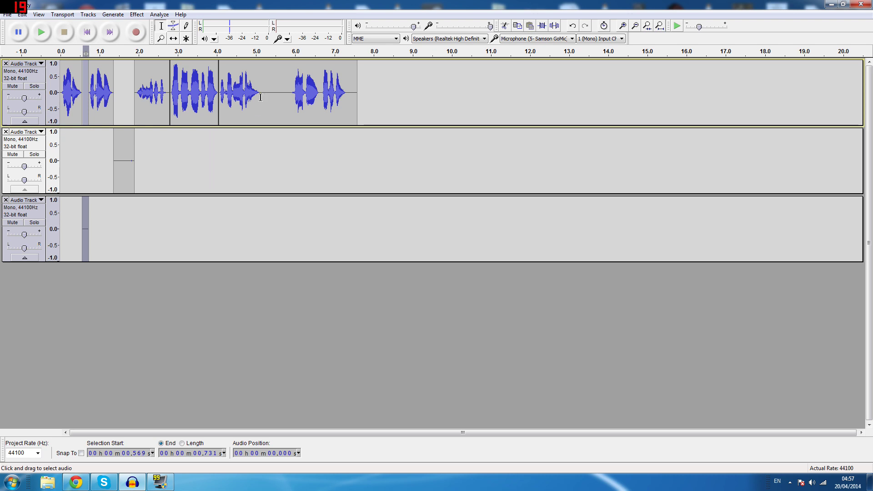
Play back from about 4.7 s and split the gap from about 5.1 s to 5.9 s into a new track
{"action": "left_click", "coordinate": [244, 93]}
{"action": "key", "text": "space"}
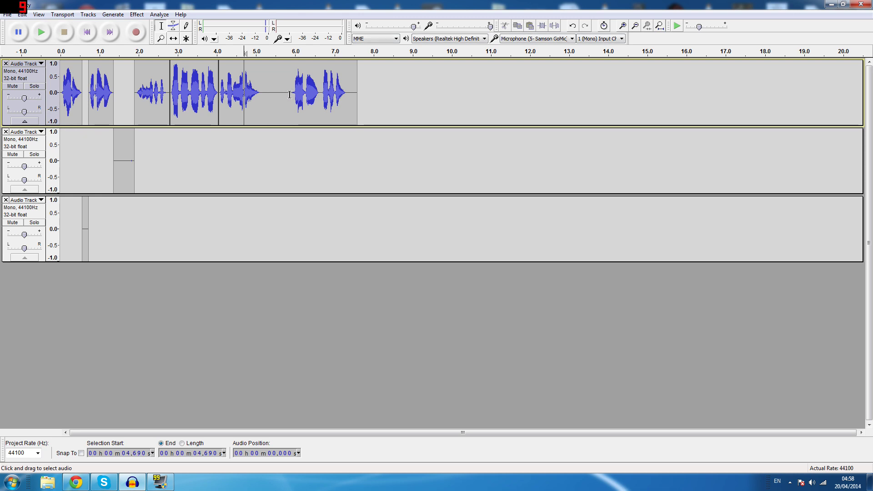
{"action": "left_click_drag", "start_coordinate": [290, 94], "coordinate": [261, 102]}
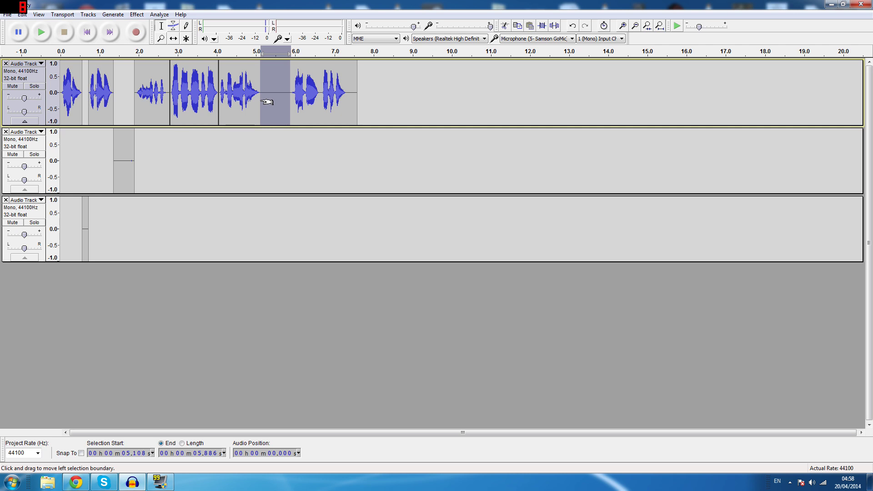
{"action": "key", "text": "ctrl+alt+i"}
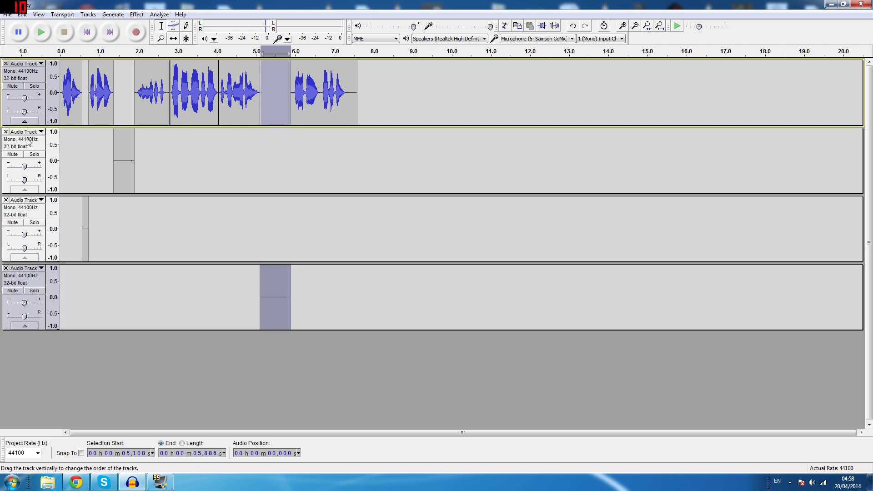
Remove the three extra tracks that hold the split-out gaps
{"action": "left_click", "coordinate": [6, 132]}
{"action": "left_click", "coordinate": [6, 132]}
{"action": "left_click", "coordinate": [6, 132]}
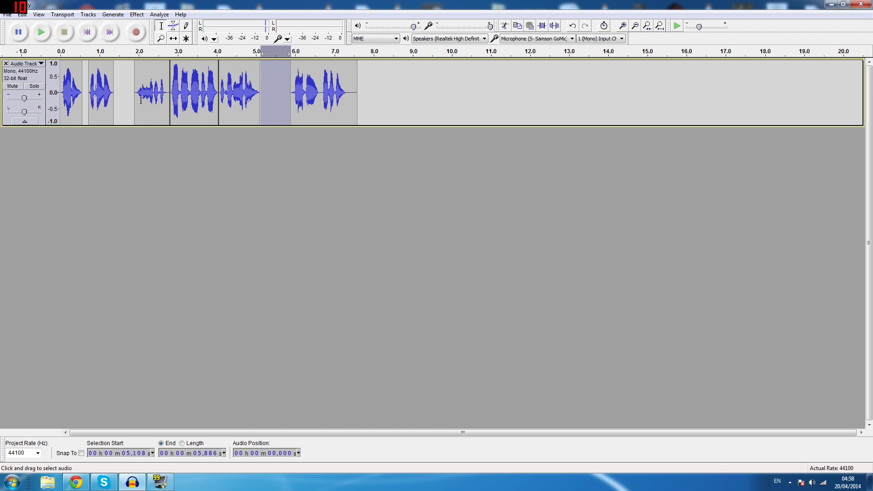
Join the clips across the selection from about 0.5 s to 2.1 s into one clip and select that clip to check it
{"action": "left_click_drag", "start_coordinate": [141, 100], "coordinate": [80, 111]}
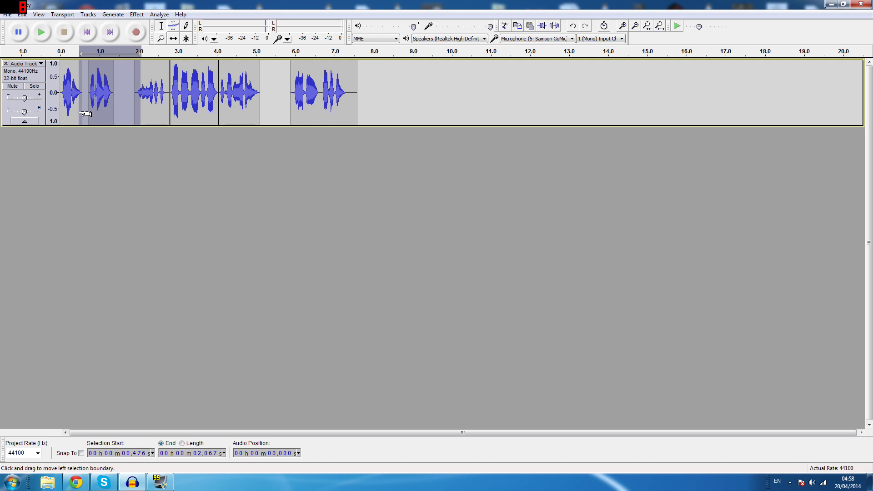
{"action": "left_click", "coordinate": [158, 96]}
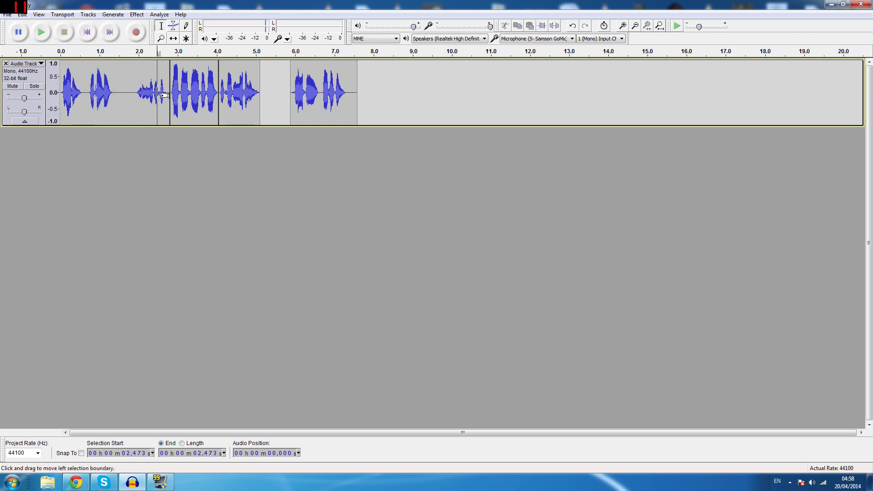
{"action": "left_click", "coordinate": [106, 93]}
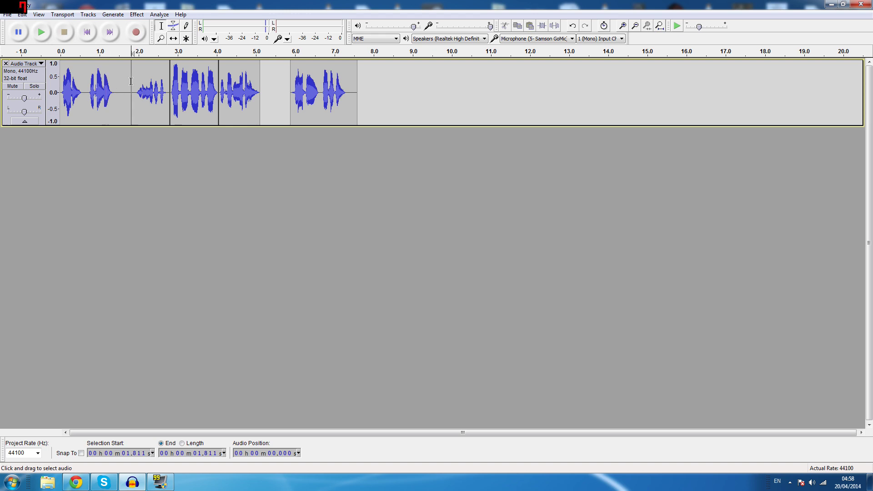
{"action": "double_click", "coordinate": [103, 91]}
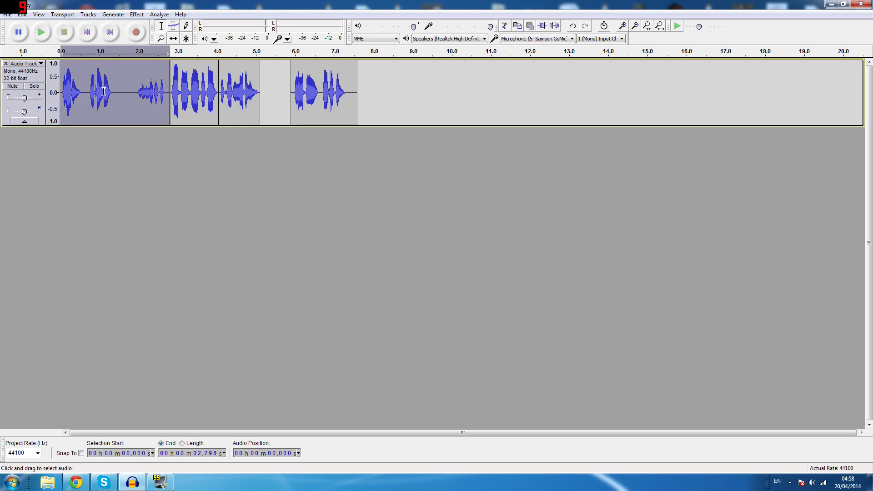
{"action": "double_click", "coordinate": [199, 94]}
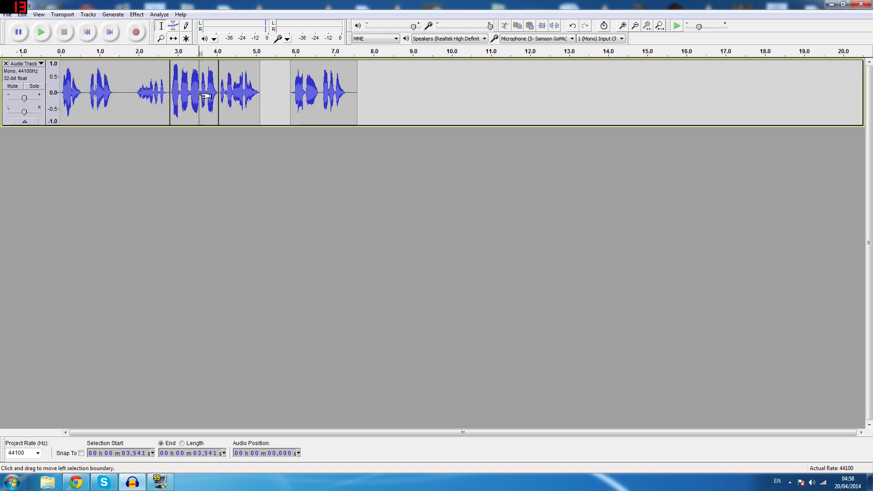
{"action": "left_click_drag", "start_coordinate": [248, 90], "coordinate": [300, 98]}
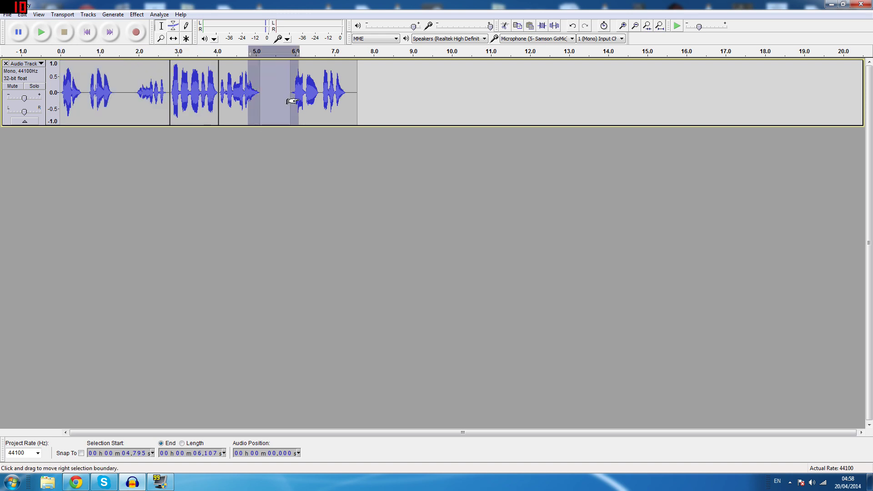
{"action": "left_click", "coordinate": [264, 93]}
{"action": "left_click", "coordinate": [219, 93]}
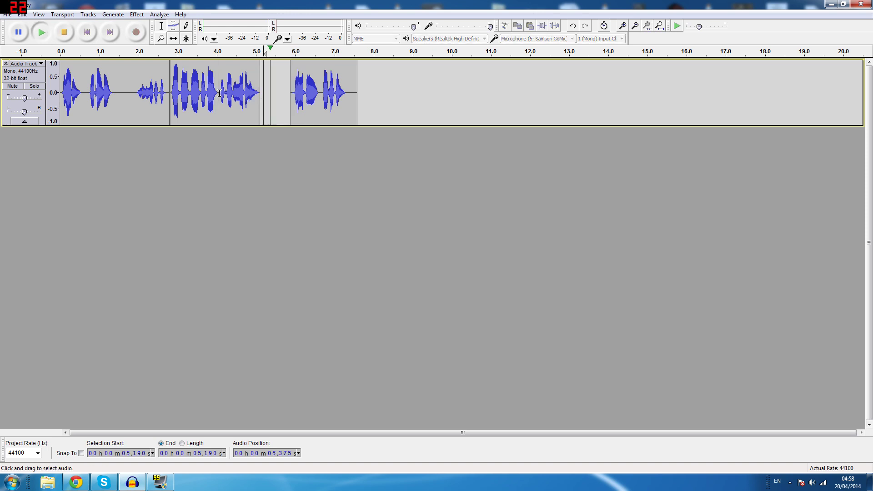
{"action": "key", "text": "ctrl+z"}
Play back from about 4.3 s, then select the clip from 4.040 s to 5.108 s and delete it
{"action": "left_click", "coordinate": [229, 91]}
{"action": "key", "text": "space"}
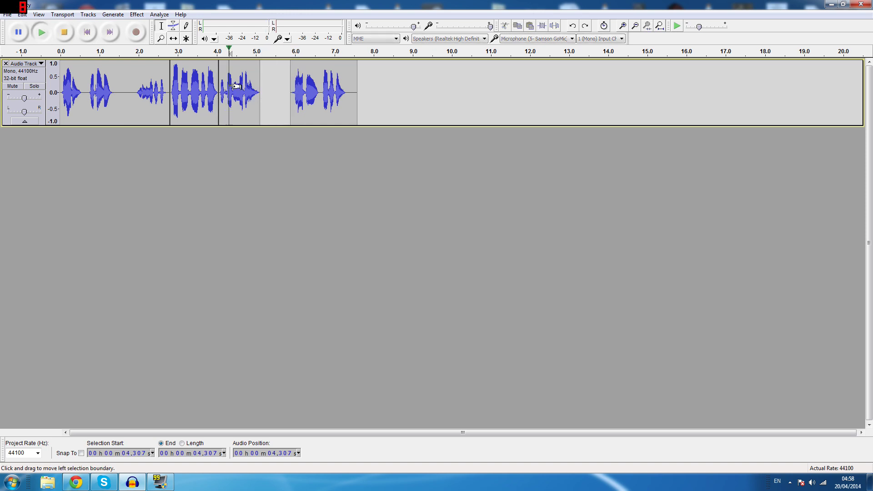
{"action": "double_click", "coordinate": [230, 86]}
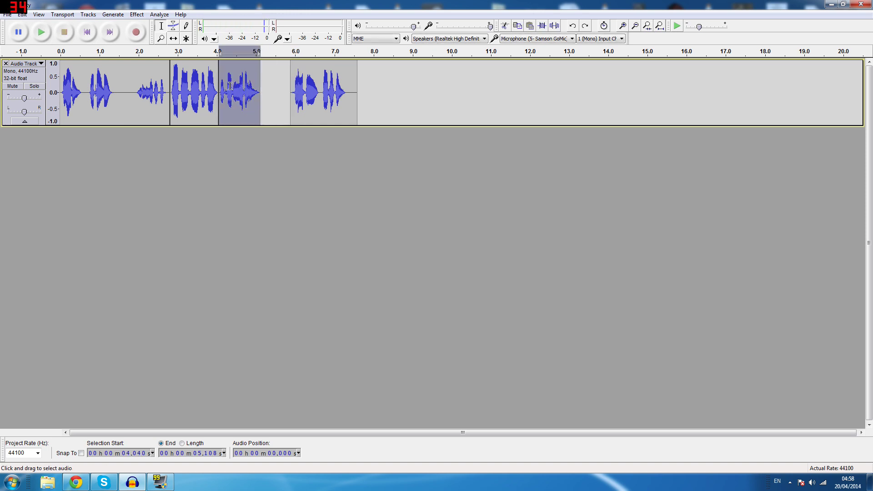
{"action": "key", "text": "Delete"}
Shift the last clip earlier so it starts at about 4.12 s, close behind the preceding clip
{"action": "double_click", "coordinate": [266, 86]}
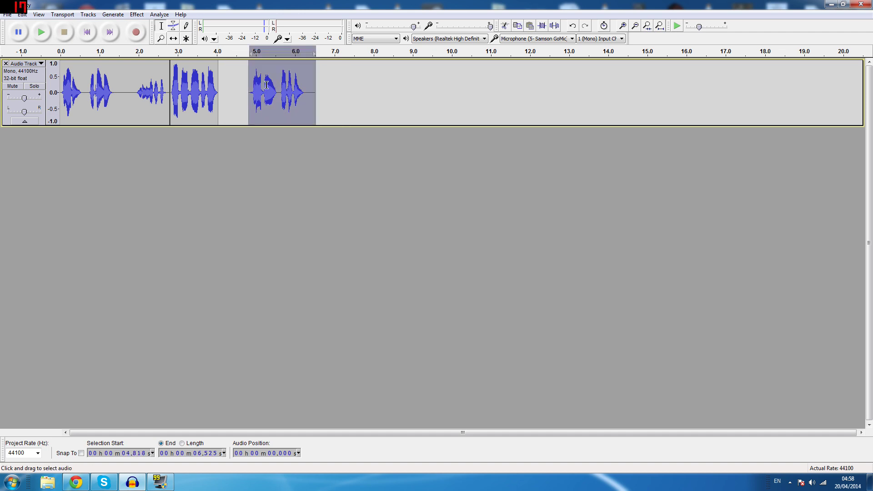
{"action": "left_click", "coordinate": [174, 38]}
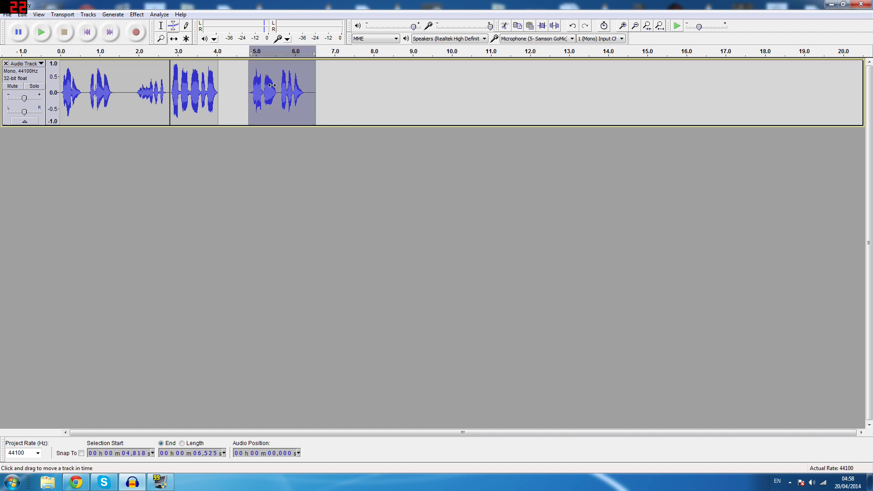
{"action": "left_click_drag", "start_coordinate": [271, 84], "coordinate": [245, 84]}
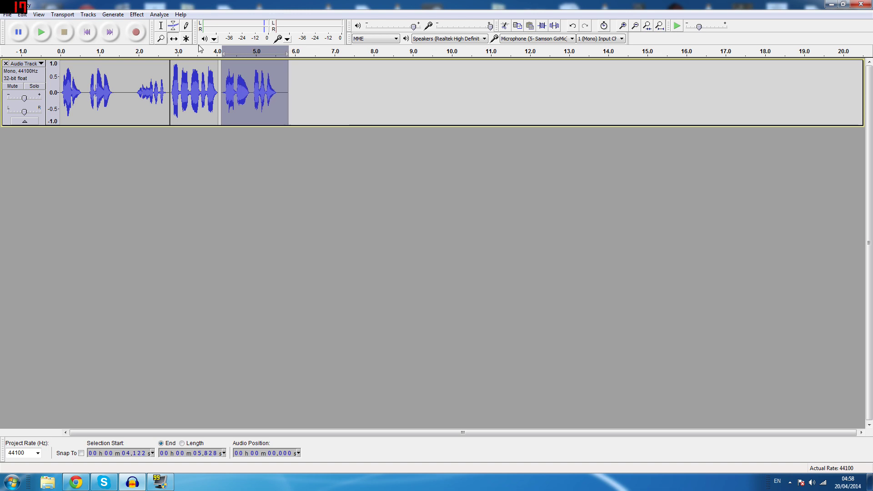
{"action": "left_click", "coordinate": [160, 26]}
{"action": "left_click", "coordinate": [304, 87]}
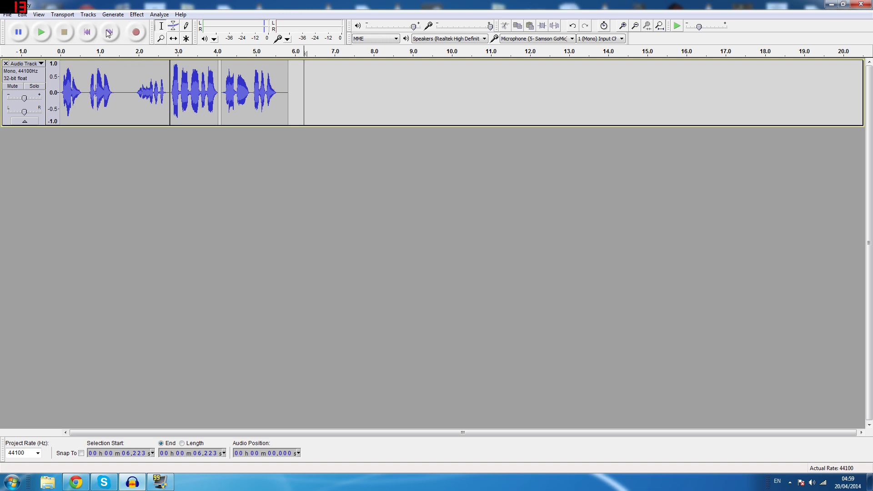
Add a label at the very start of the audio, at 0 s
{"action": "left_click", "coordinate": [62, 88]}
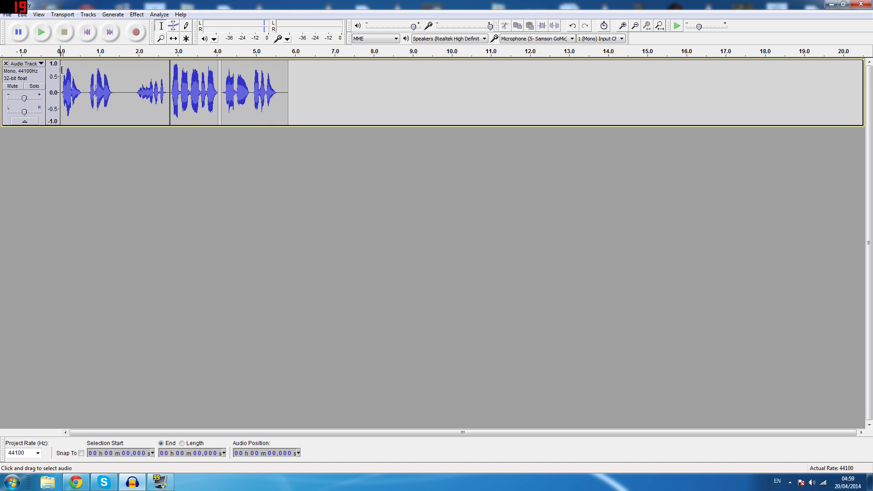
{"action": "left_click", "coordinate": [89, 15]}
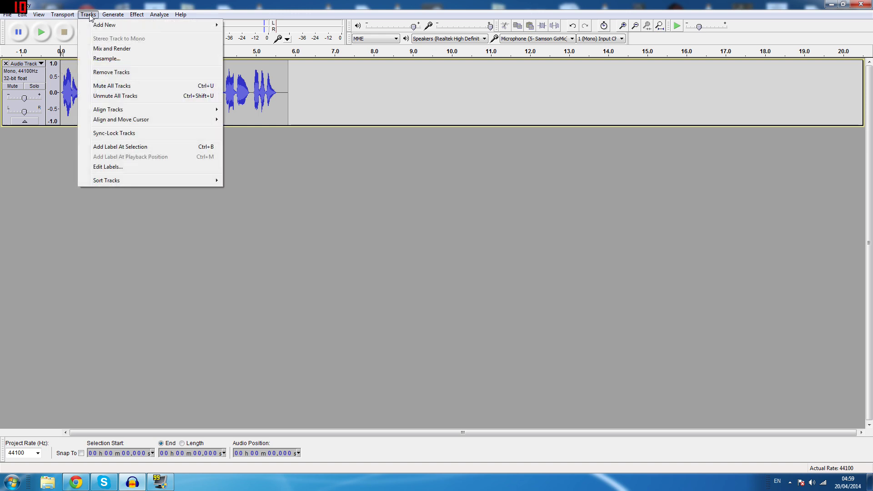
{"action": "left_click", "coordinate": [119, 147]}
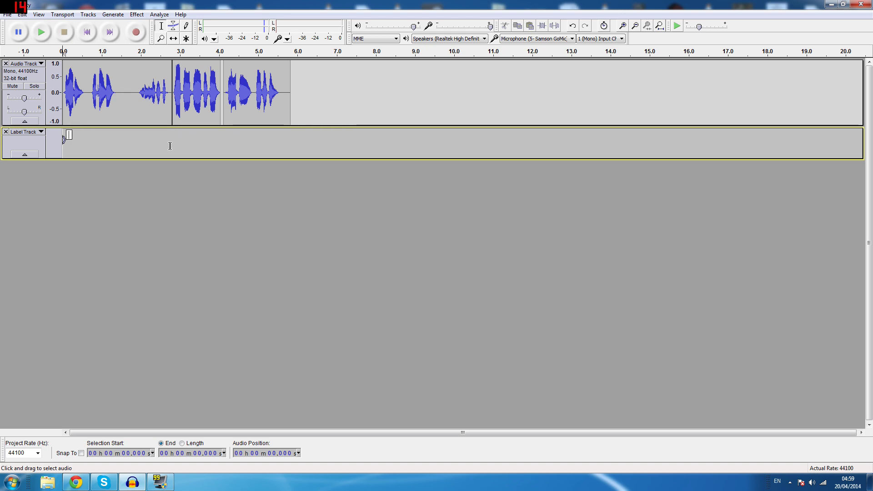
{"action": "type", "text": "sdfsdfsdf"}
{"action": "key", "text": "BackSpace"}
{"action": "key", "text": "BackSpace"}
{"action": "key", "text": "BackSpace"}
{"action": "key", "text": "BackSpace"}
{"action": "key", "text": "BackSpace"}
{"action": "key", "text": "BackSpace"}
{"action": "key", "text": "BackSpace"}
{"action": "key", "text": "BackSpace"}
{"action": "key", "text": "BackSpace"}
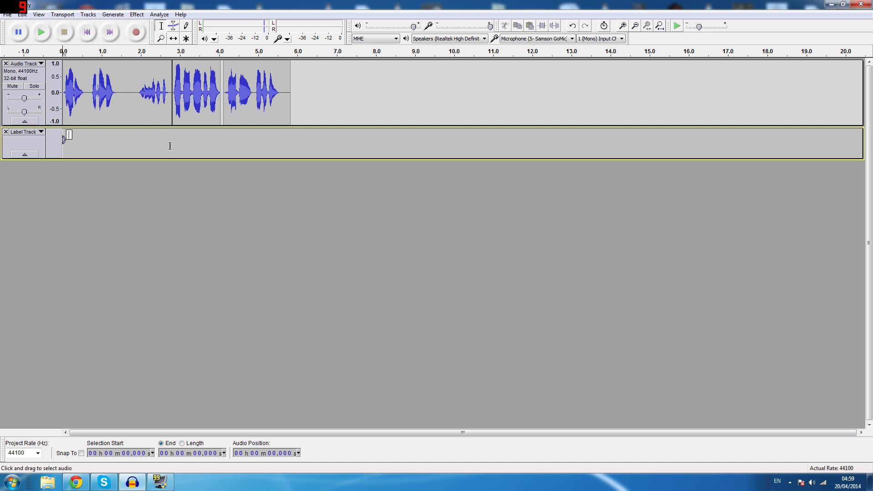
Name the label at the start of the audio "Cue test 1"
{"action": "type", "text": "Cue test"}
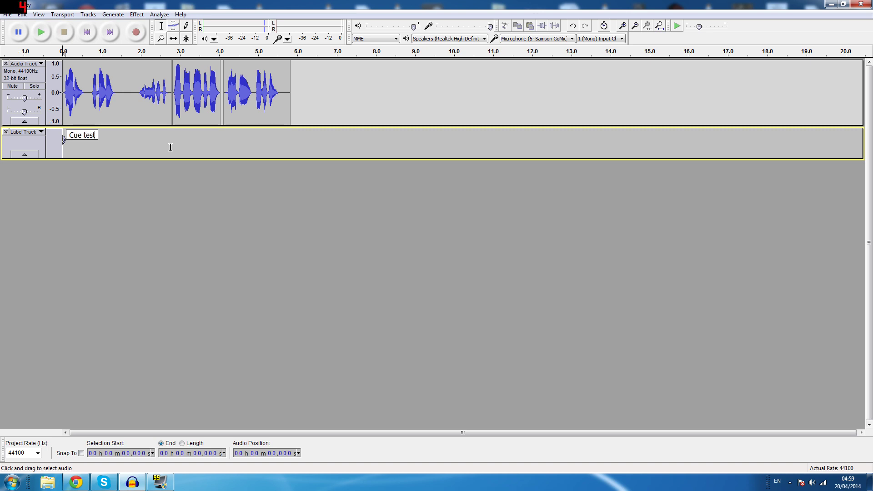
{"action": "type", "text": " 1"}
{"action": "key", "text": "Return"}
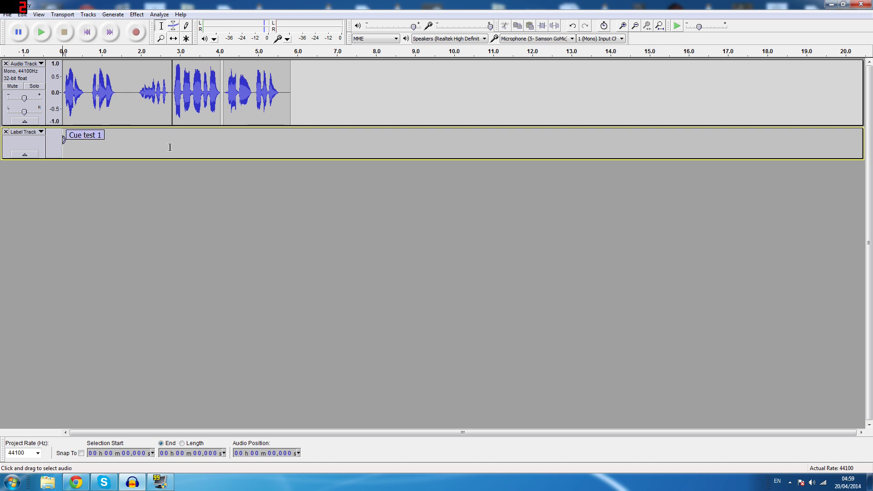
Shift the last two clips later so they start at about 3.0 s and 4.46 s, with gaps between all three clips
{"action": "left_click", "coordinate": [183, 98]}
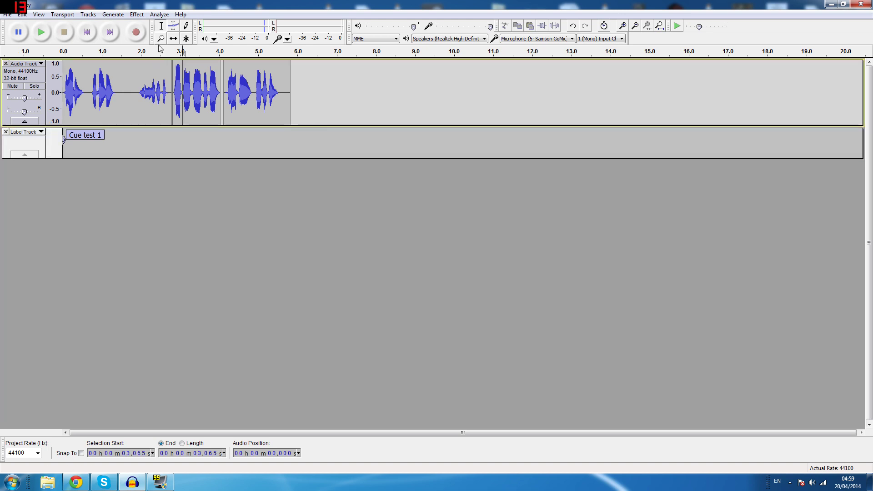
{"action": "left_click", "coordinate": [174, 38]}
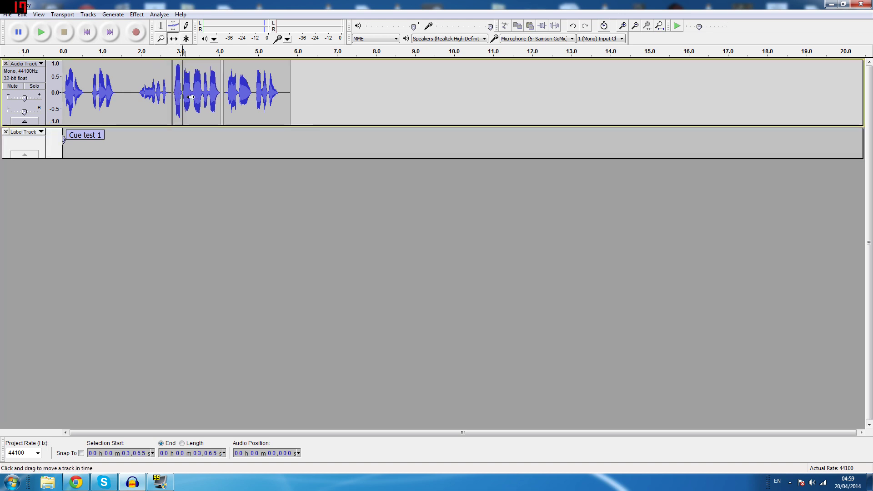
{"action": "mouse_move", "coordinate": [232, 95]}
{"action": "left_mouse_down"}
{"action": "mouse_move", "coordinate": [245, 97]}
{"action": "mouse_move", "coordinate": [230, 99]}
{"action": "left_mouse_up"}
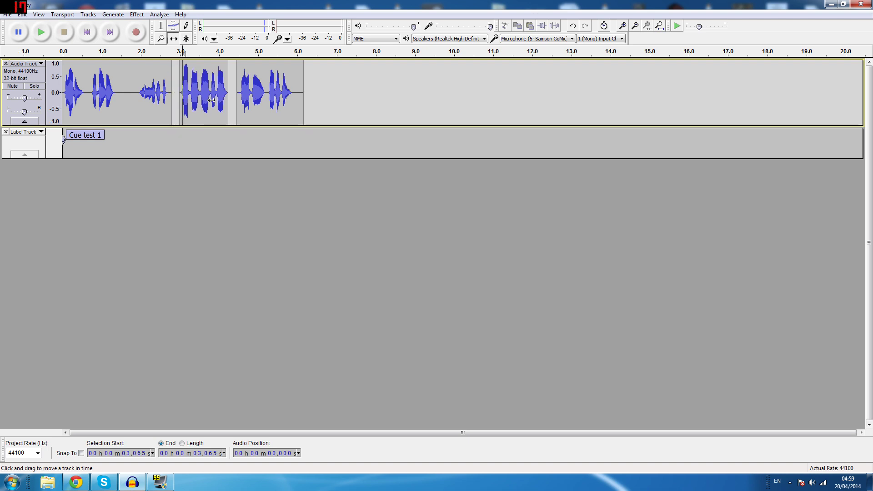
Add a label named "Cue test 2" at the start of the second clip, at about 2.995 s
{"action": "left_click", "coordinate": [161, 25]}
{"action": "left_click", "coordinate": [177, 103]}
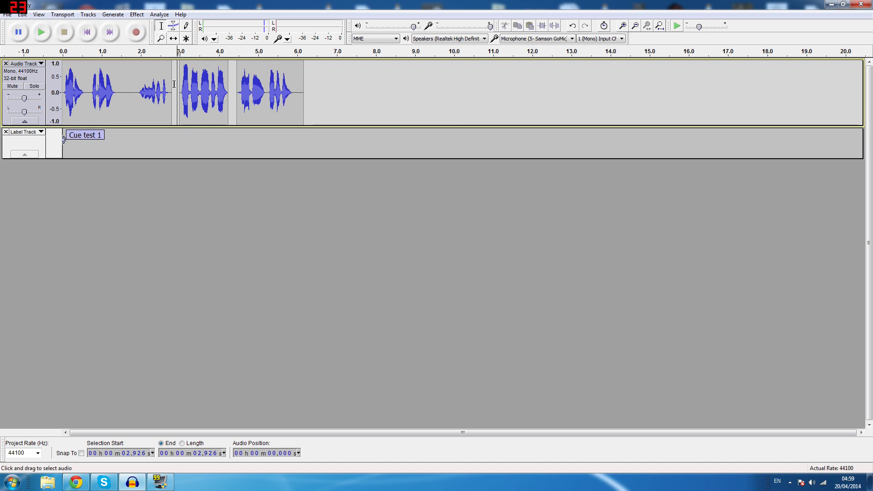
{"action": "left_click", "coordinate": [179, 83]}
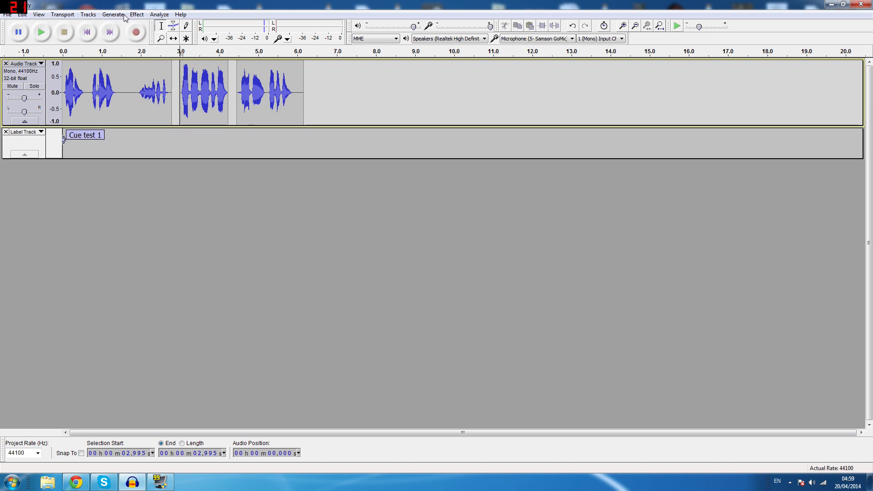
{"action": "left_click", "coordinate": [94, 18]}
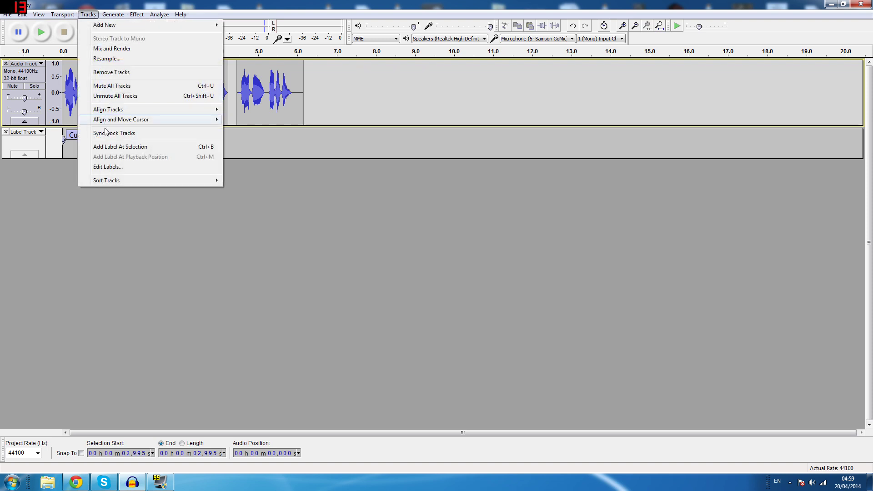
{"action": "left_click", "coordinate": [105, 146]}
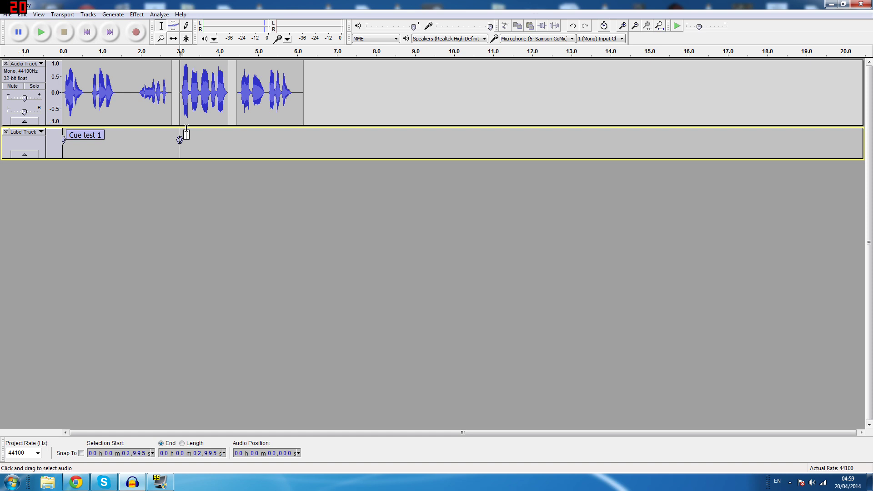
{"action": "type", "text": "Cue test 2"}
{"action": "key", "text": "Return"}
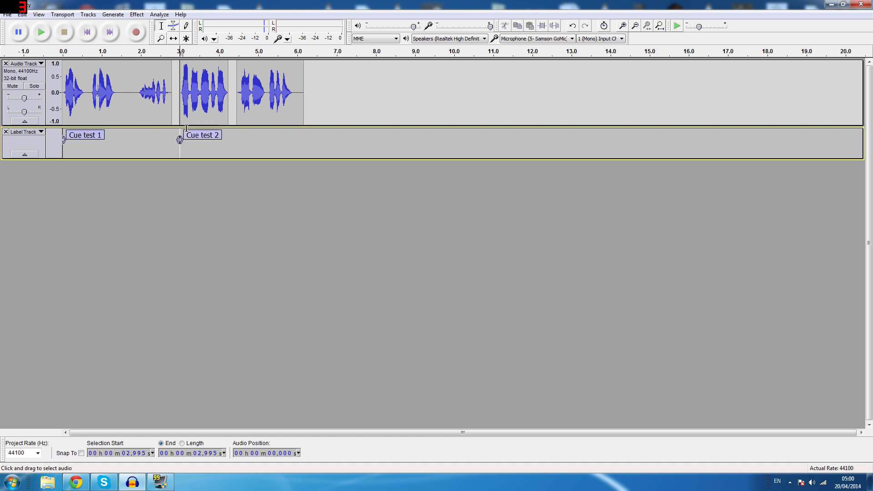
Add a label named "Cue test 3" at the start of the third clip, at about 4.458 s
{"action": "left_click", "coordinate": [237, 100]}
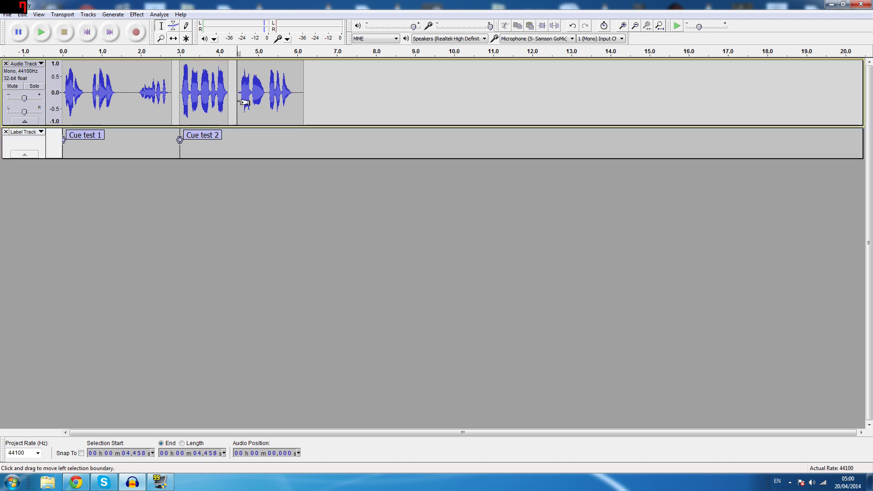
{"action": "left_click", "coordinate": [89, 15]}
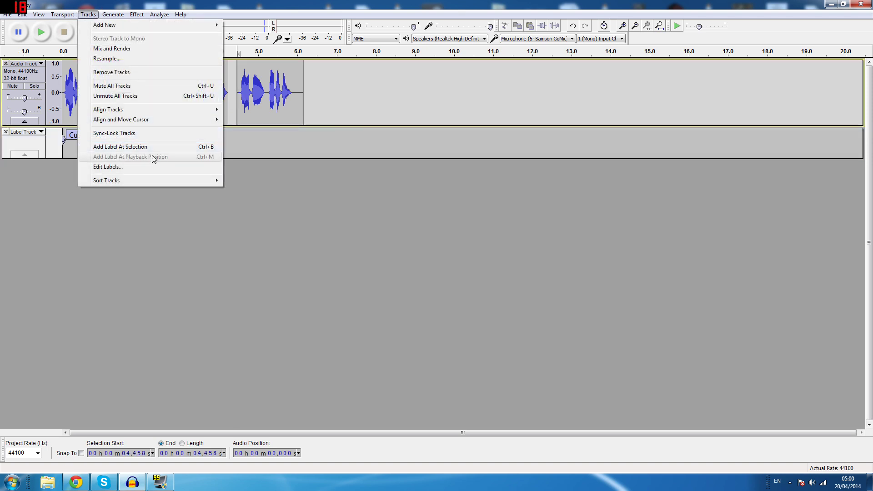
{"action": "left_click", "coordinate": [228, 146]}
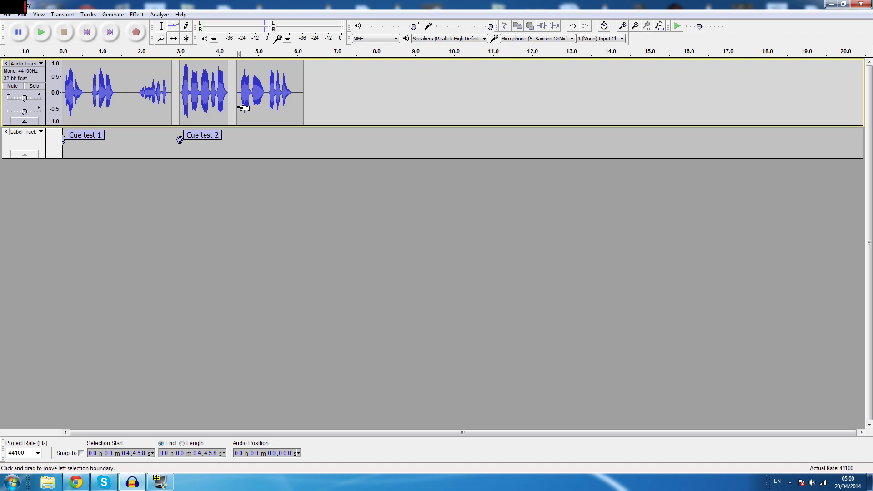
{"action": "key", "text": "ctrl+b"}
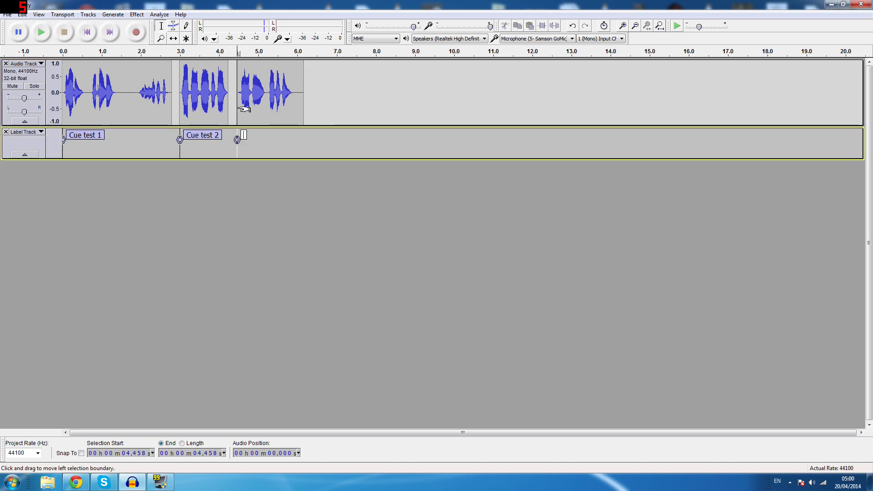
{"action": "type", "text": "C"}
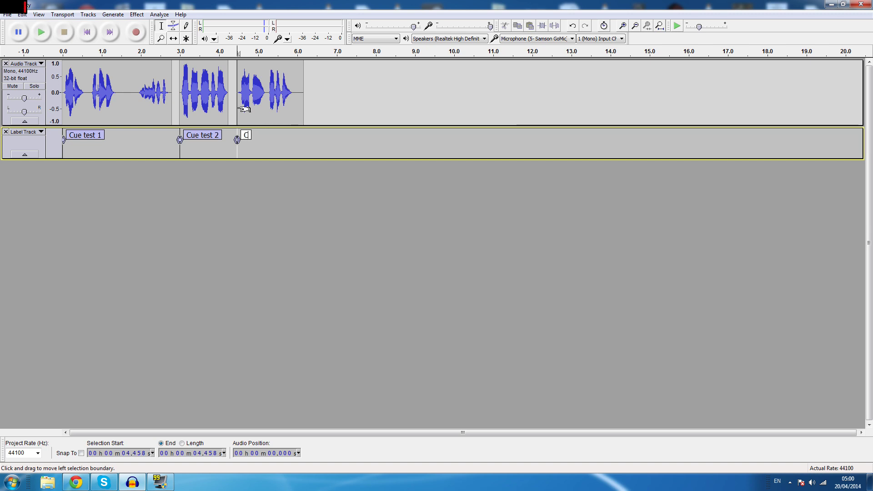
{"action": "type", "text": "ue test "}
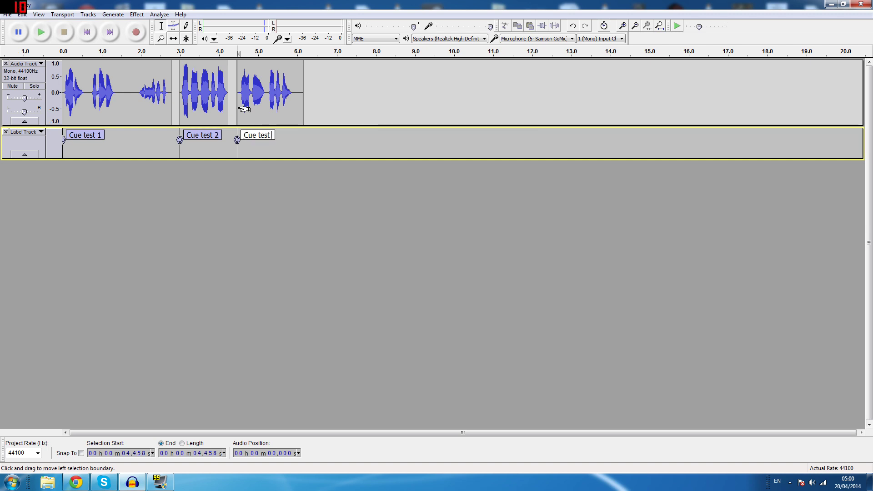
{"action": "type", "text": "3"}
{"action": "key", "text": "Return"}
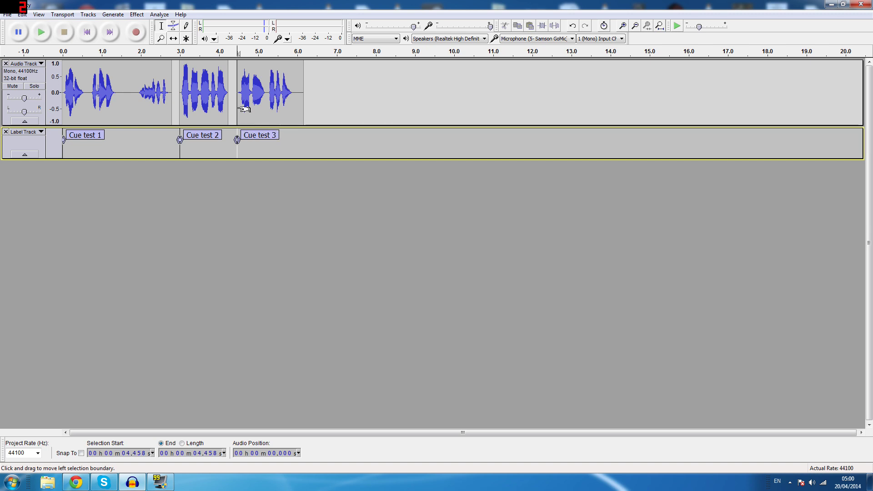
Start a multiple-file export and choose MP3 Files as the export format
{"action": "left_click", "coordinate": [326, 91]}
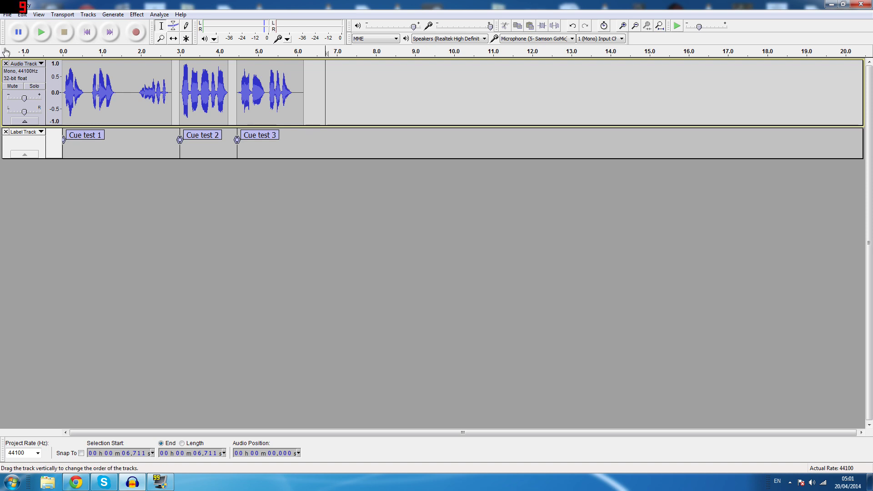
{"action": "left_click", "coordinate": [7, 15]}
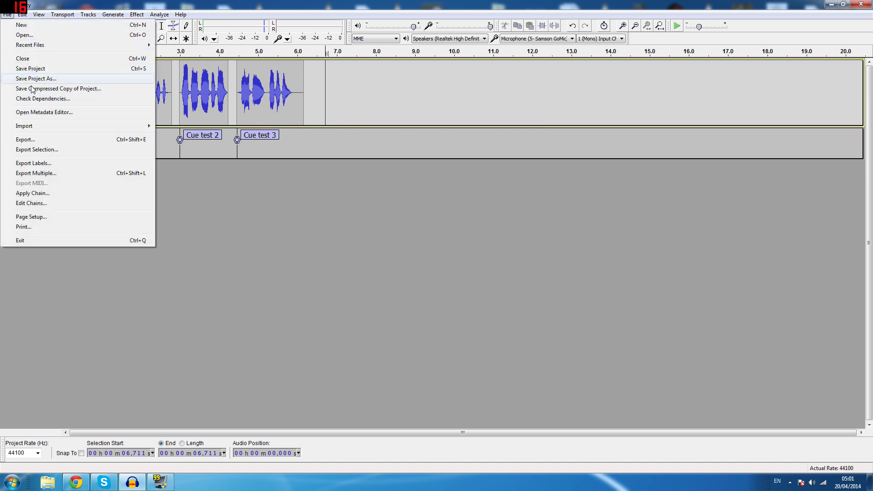
{"action": "left_click", "coordinate": [39, 175]}
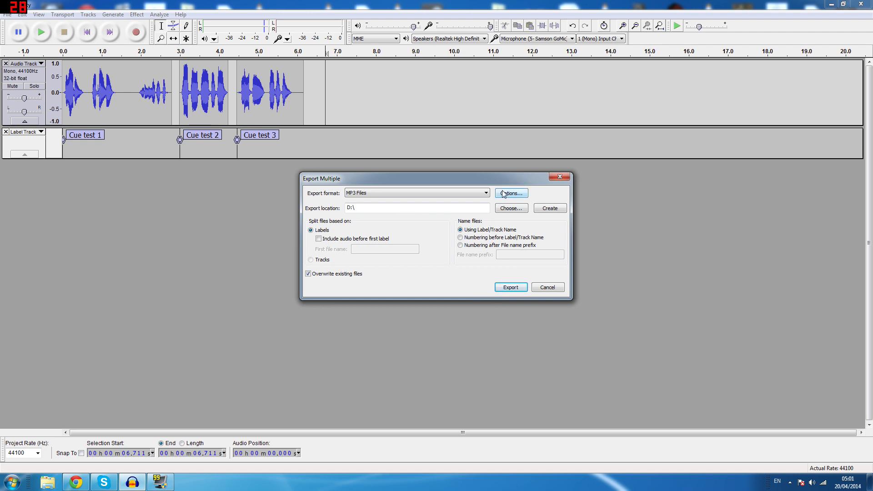
{"action": "left_click", "coordinate": [485, 192]}
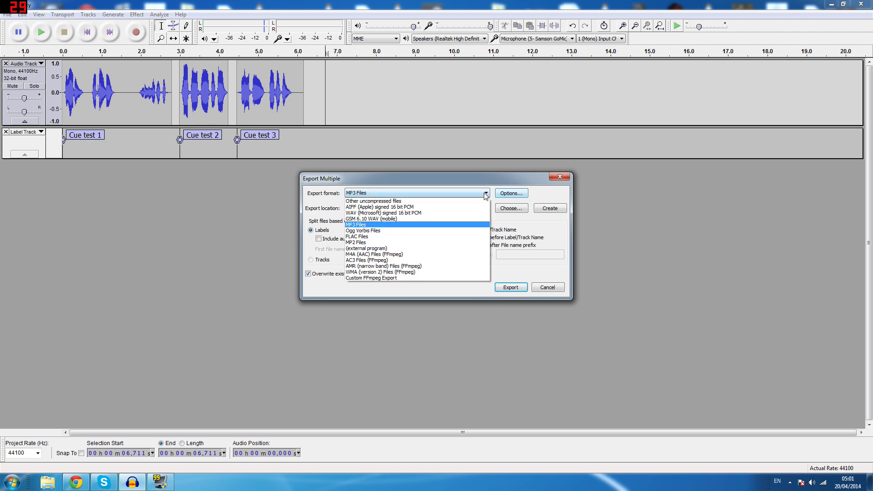
{"action": "left_click", "coordinate": [375, 226]}
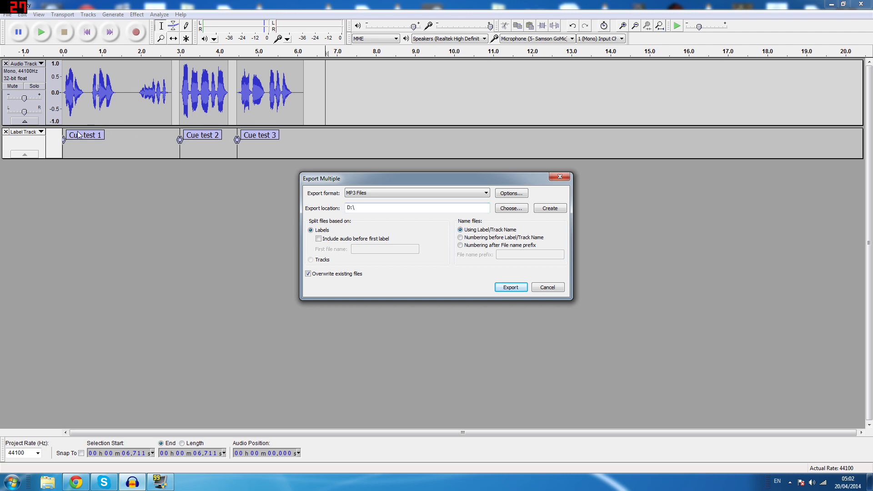
Export the labelled sections as separate files, accepting the metadata for all three cues unchanged, and close the export summary
{"action": "left_click", "coordinate": [511, 288]}
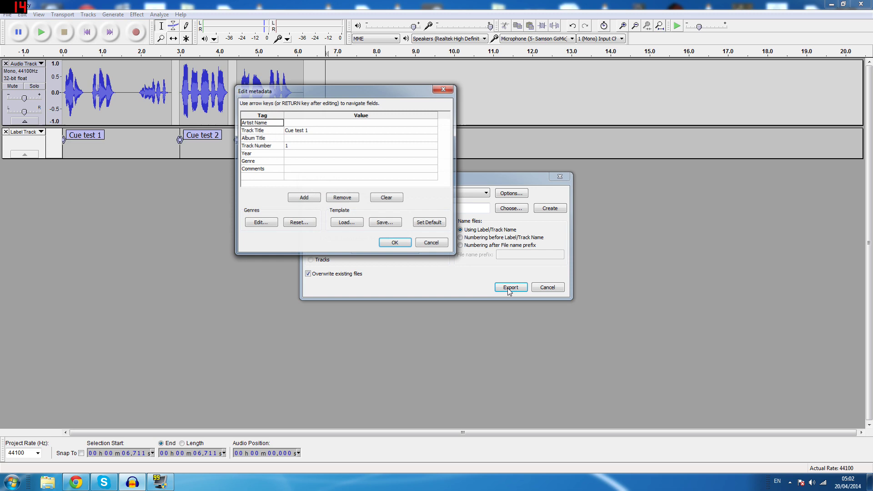
{"action": "left_click", "coordinate": [396, 244]}
{"action": "left_click", "coordinate": [396, 242]}
{"action": "left_click", "coordinate": [395, 242]}
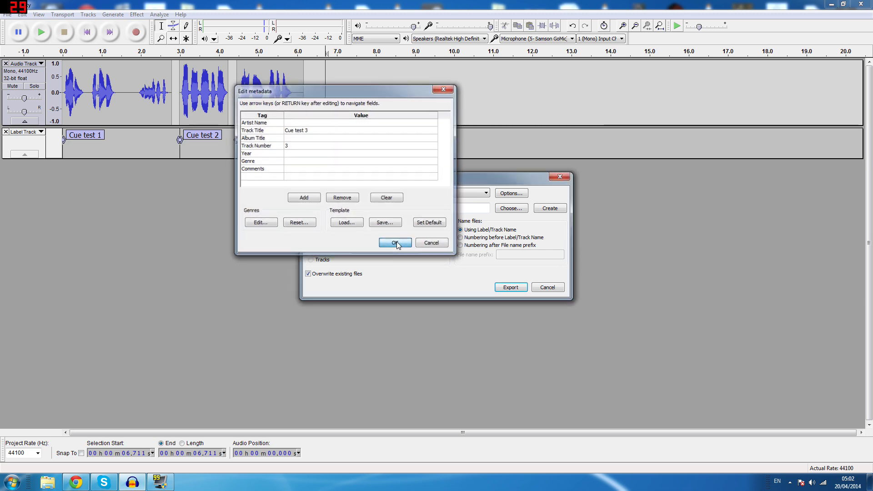
{"action": "left_click", "coordinate": [442, 298]}
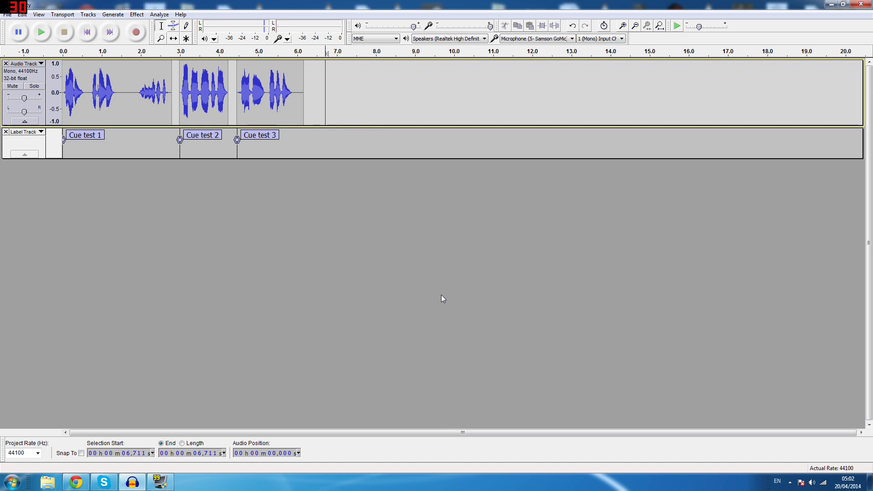
Switch to Windows Explorer, open the STORAGE/RECORDING (D:) drive and play Cue Test 1.mp3 to check the export, closing the player when done
{"action": "left_click", "coordinate": [47, 482]}
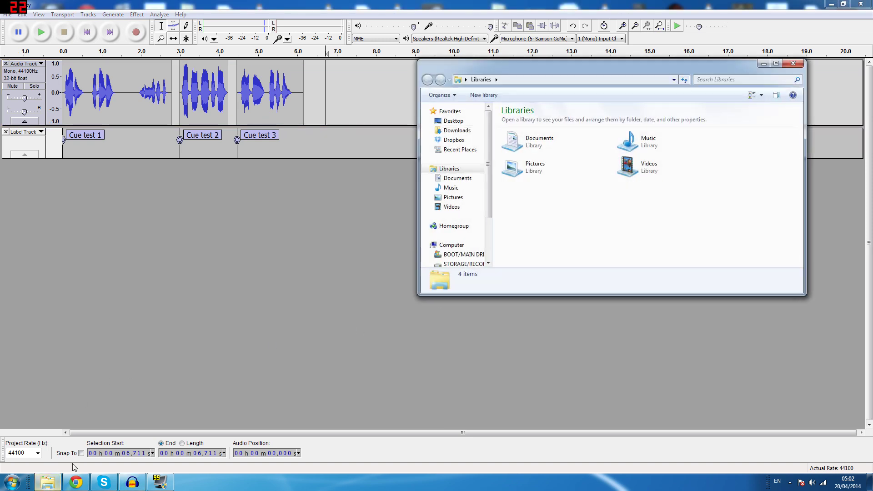
{"action": "left_click", "coordinate": [477, 265]}
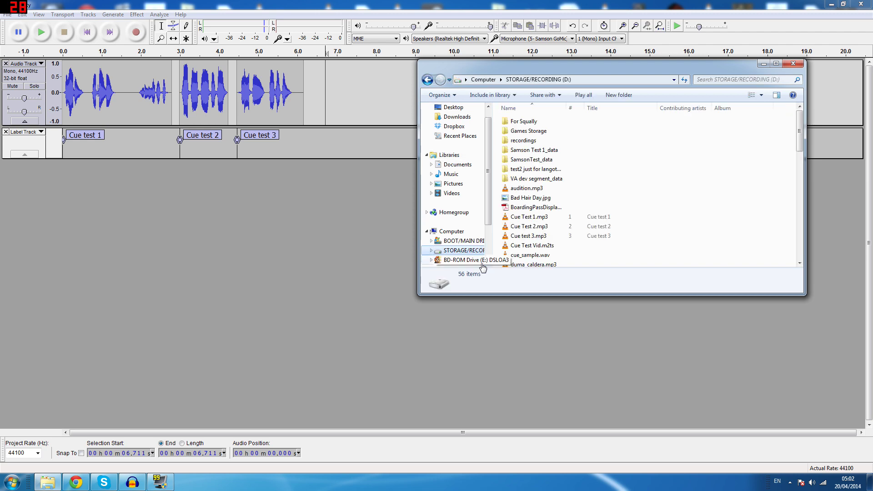
{"action": "double_click", "coordinate": [534, 222]}
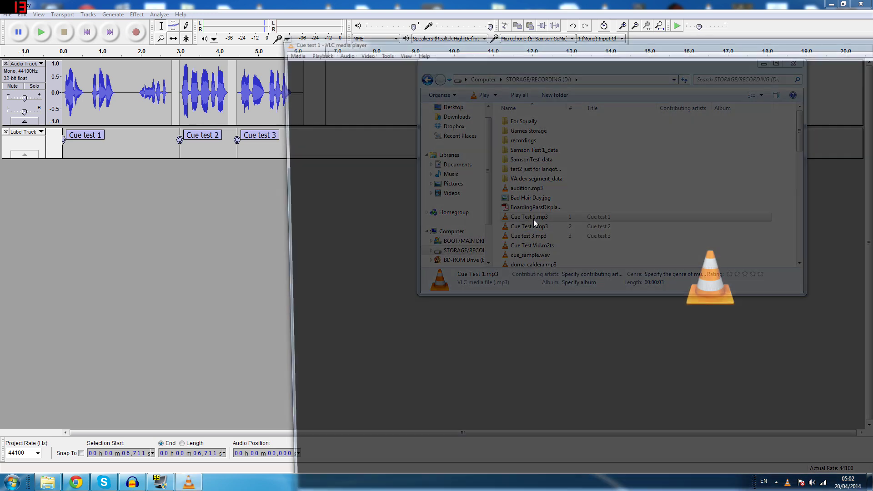
{"action": "left_click_drag", "start_coordinate": [645, 42], "coordinate": [281, 63]}
{"action": "left_click", "coordinate": [770, 61]}
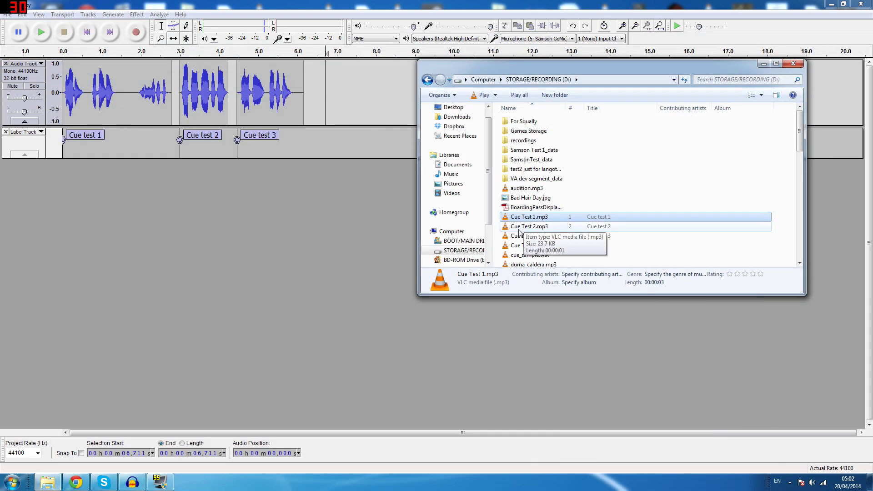
Play Cue Test 2.mp3 and Cue test 3.mp3 to check both exports, closing the player after each, and close the file window
{"action": "double_click", "coordinate": [529, 225]}
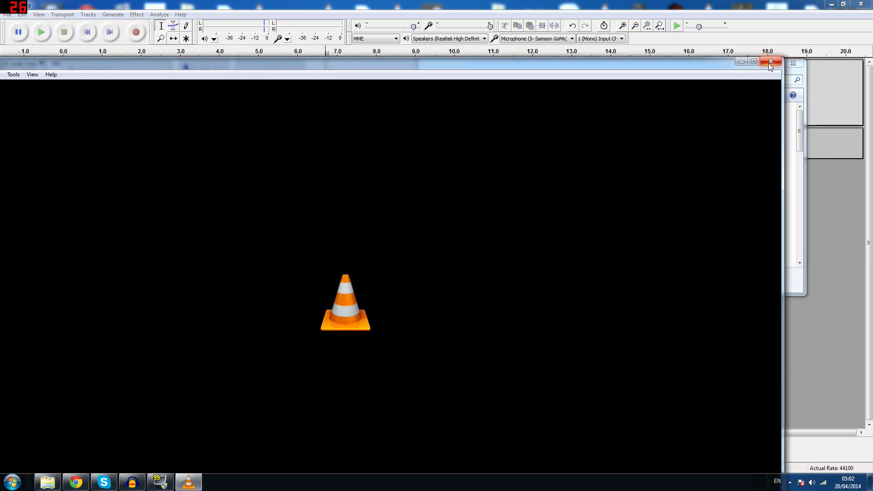
{"action": "left_click", "coordinate": [768, 64]}
{"action": "left_click", "coordinate": [524, 237]}
{"action": "double_click", "coordinate": [524, 237]}
{"action": "left_click", "coordinate": [769, 63]}
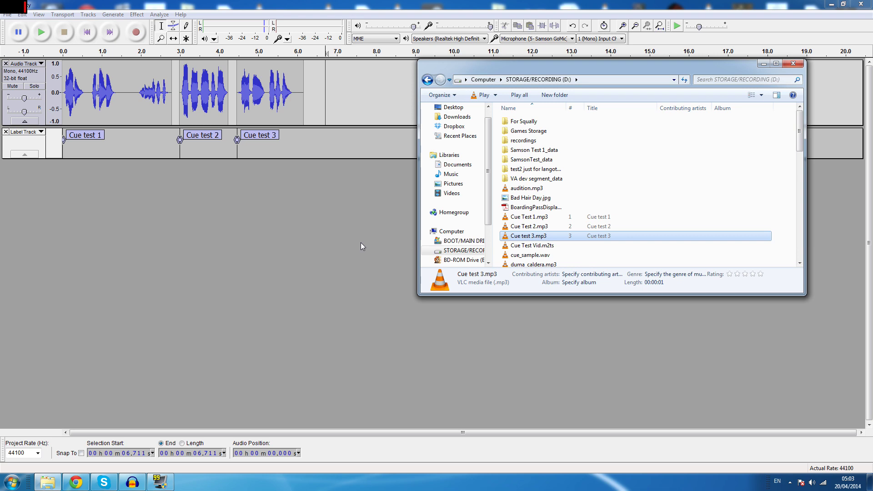
{"action": "left_click", "coordinate": [793, 63]}
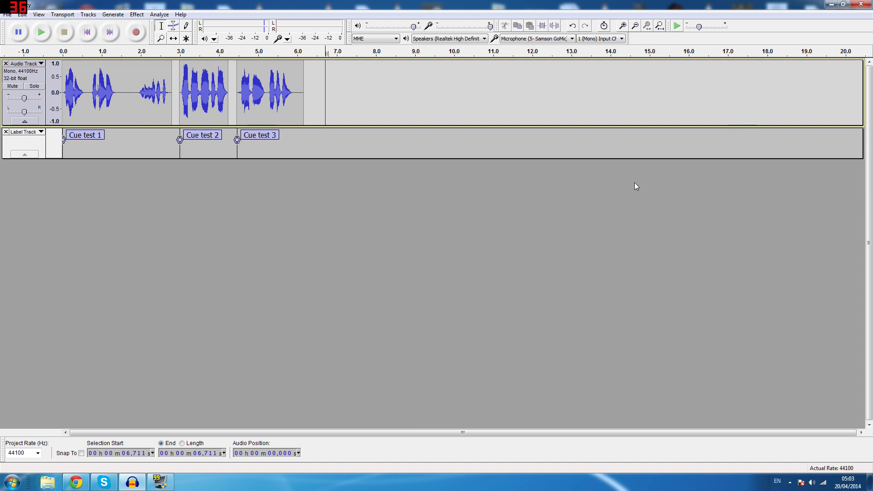